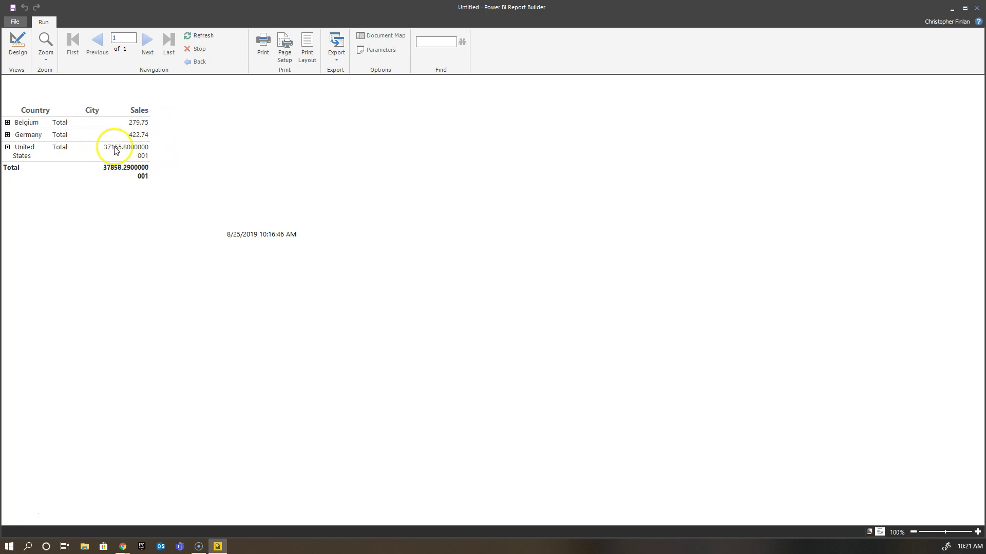
# - Switch from the preview back to Design view showing the Country, City and Sales table
pyautogui.click(17, 49)
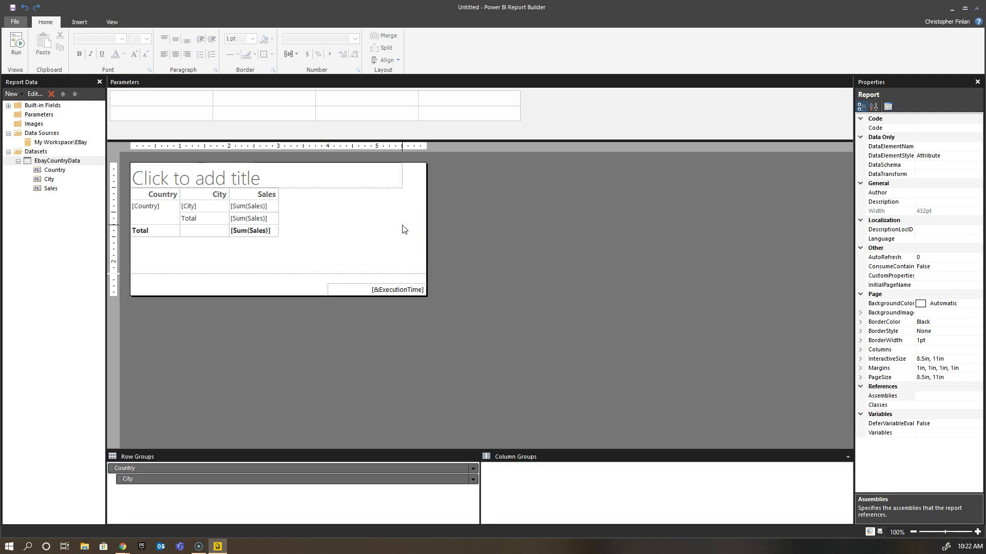
pyautogui.click(400, 227)
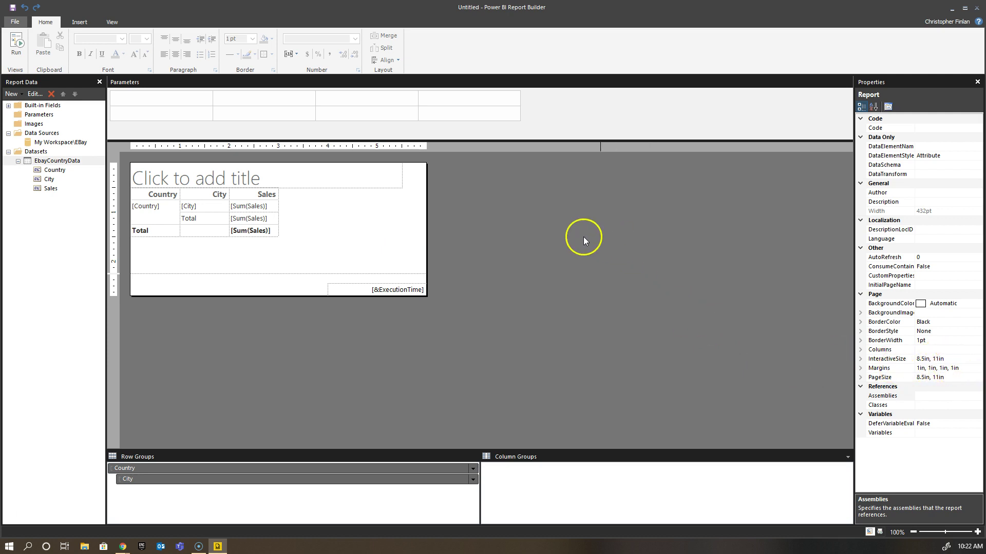
# - Run the report and briefly view it in Print Layout before turning that off
pyautogui.click(17, 40)
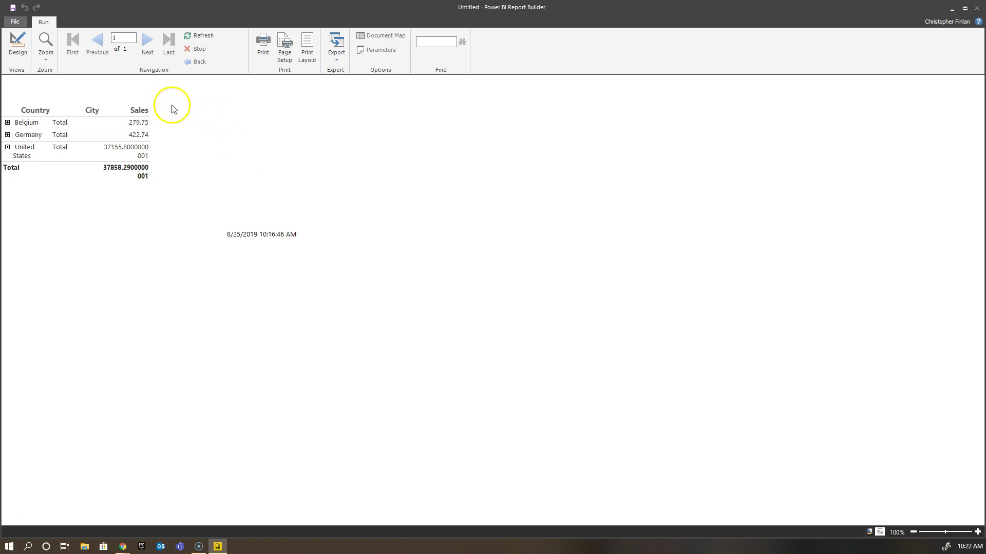
pyautogui.click(306, 56)
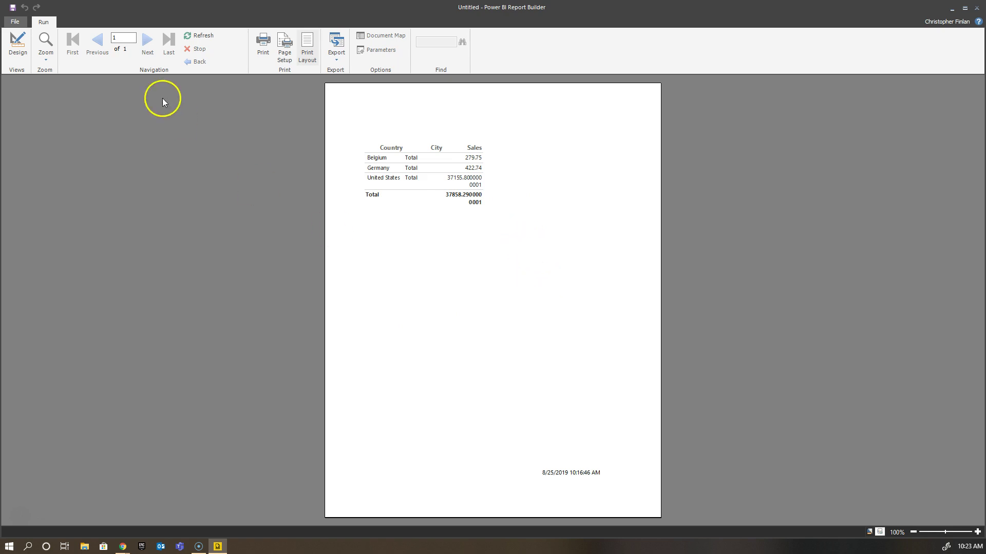
pyautogui.click(307, 53)
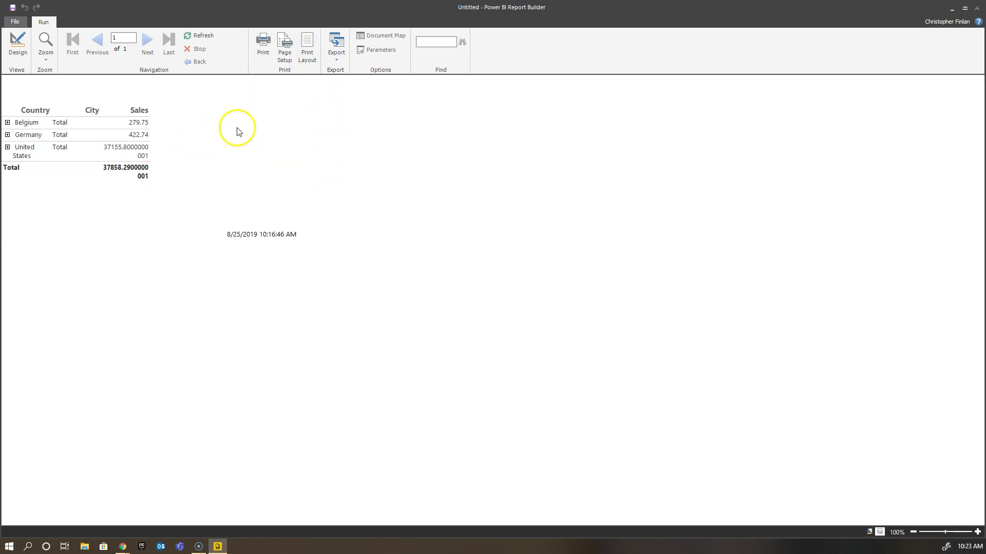
# - Back in Design view, expand PageSize and Margins to check 8.5in × 11in and 1in margins
pyautogui.click(18, 45)
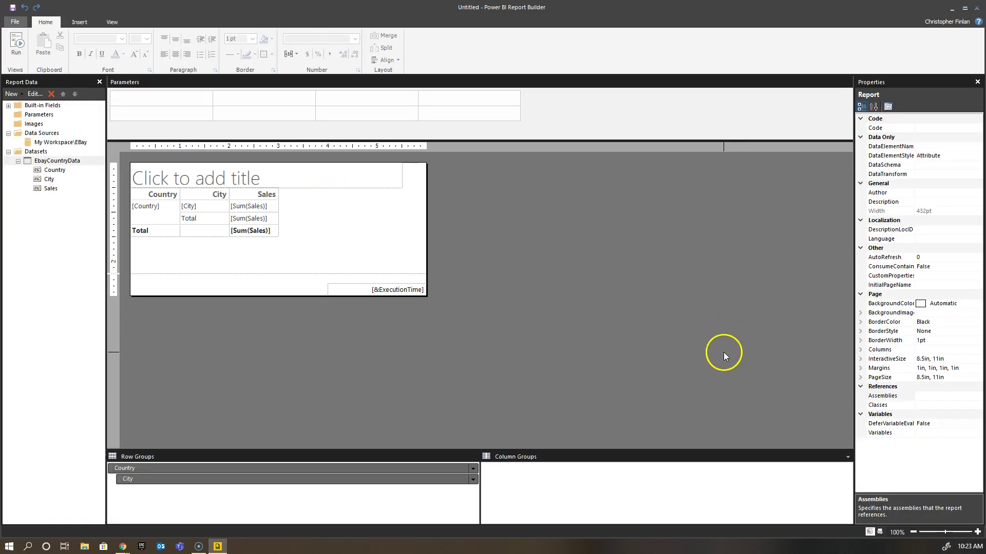
pyautogui.click(926, 379)
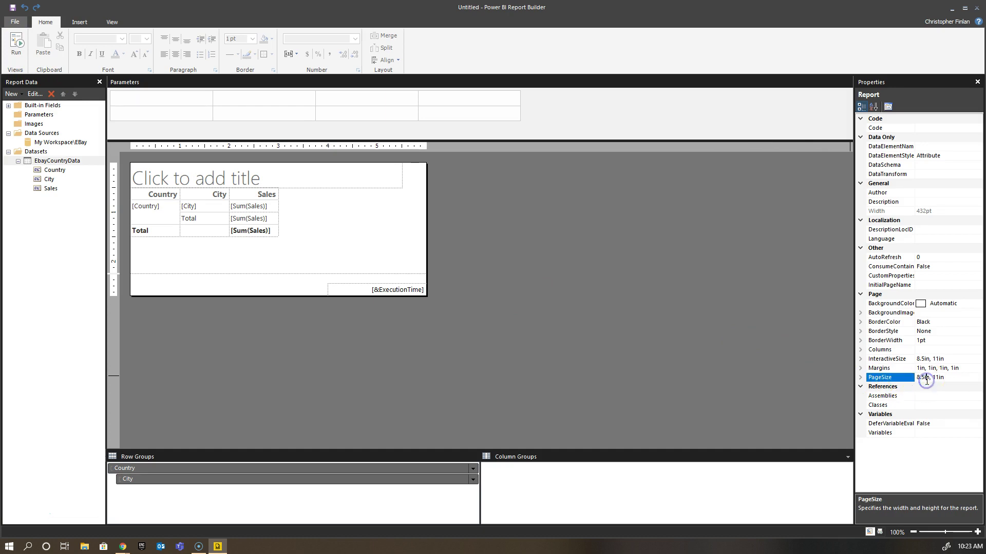
pyautogui.click(861, 378)
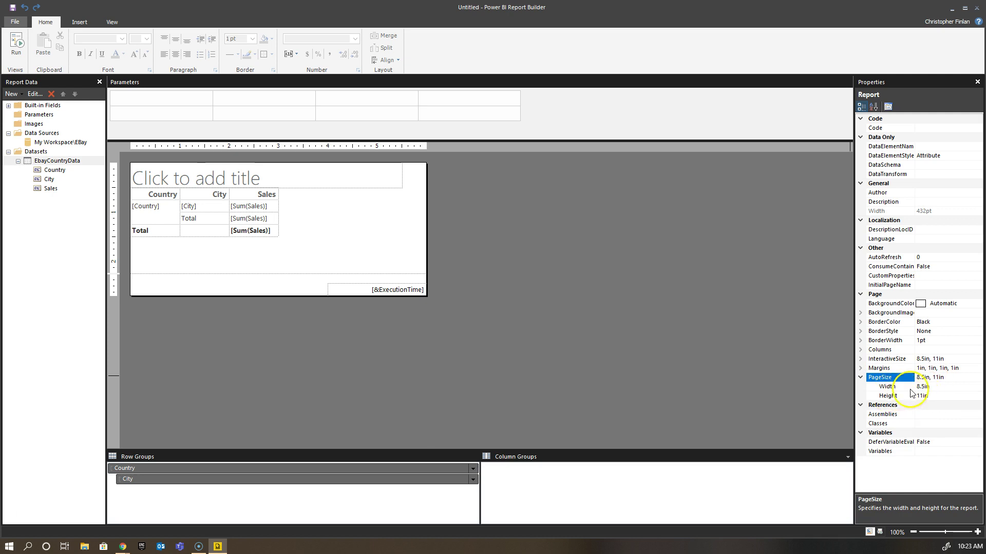
pyautogui.click(860, 368)
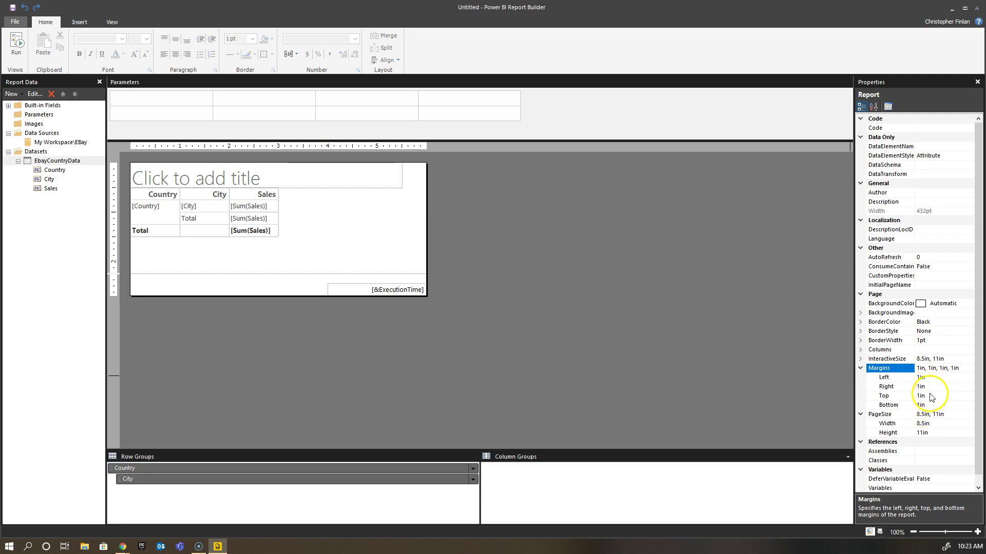
pyautogui.click(889, 361)
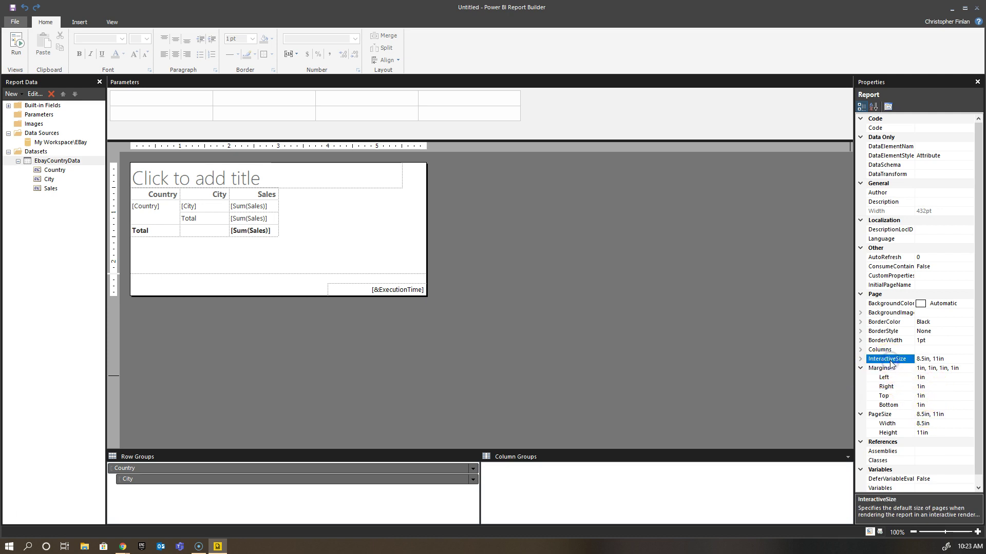
# - Inspect the InteractiveSize and Variables properties, then collapse the Margins and PageSize details
pyautogui.click(924, 488)
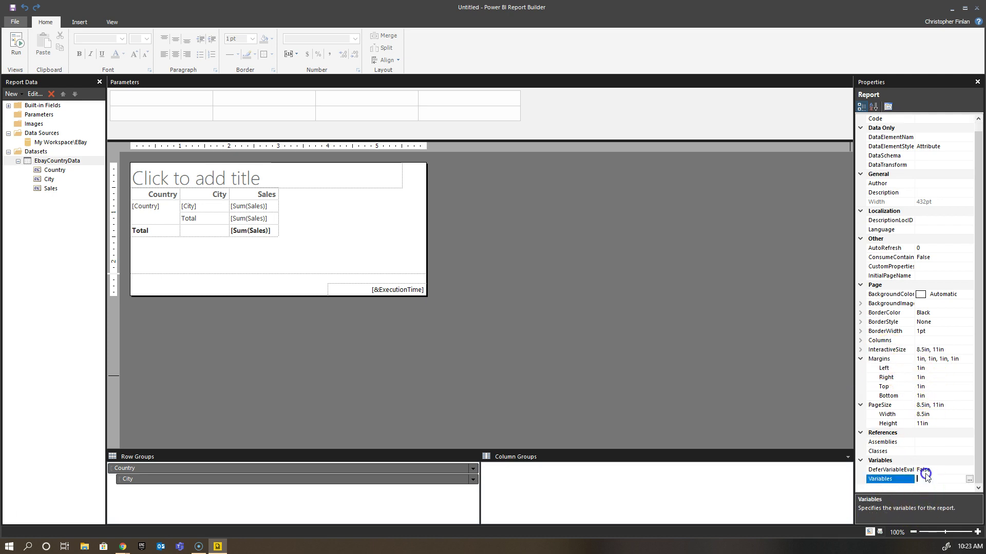
pyautogui.moveTo(926, 491); pyautogui.dragTo(935, 437)
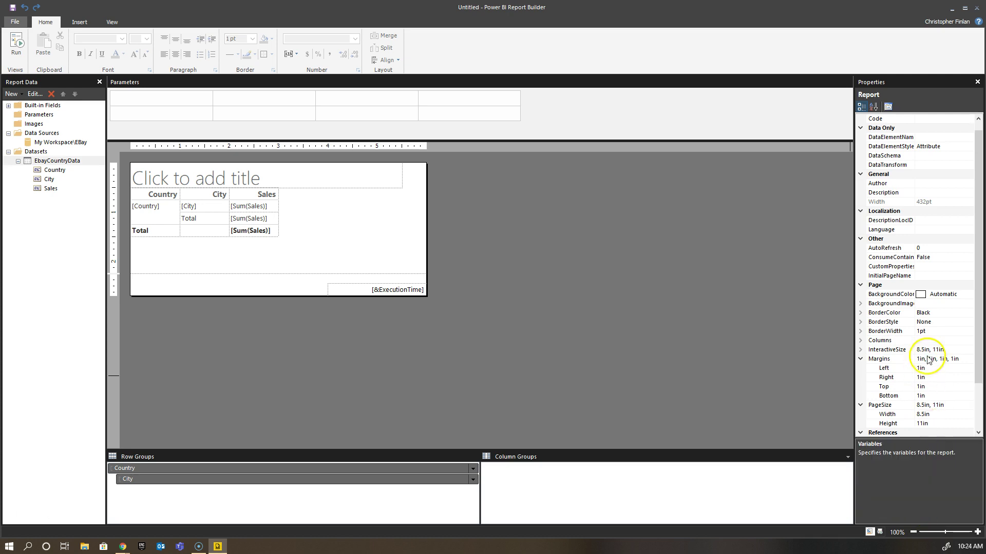
pyautogui.click(896, 350)
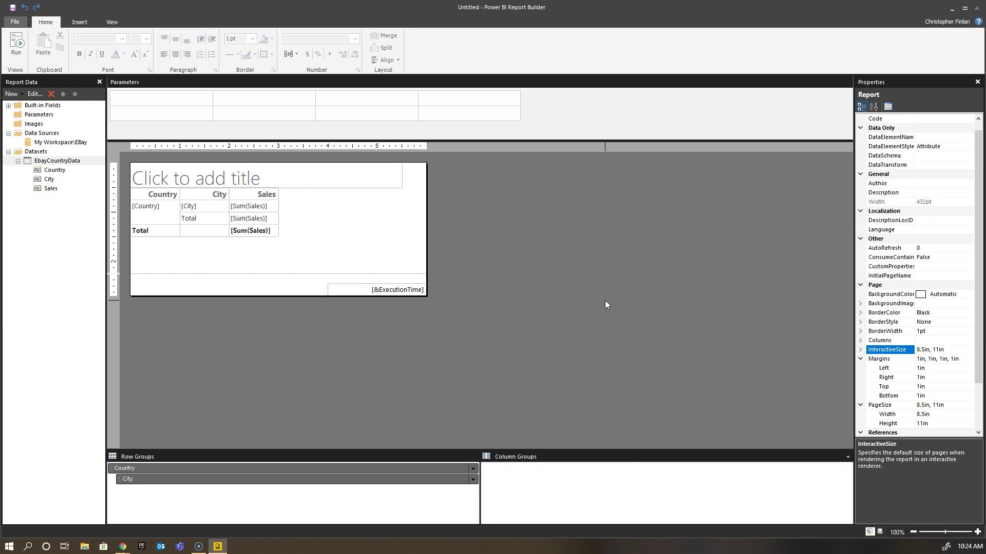
pyautogui.click(601, 305)
pyautogui.moveTo(910, 439); pyautogui.dragTo(916, 497)
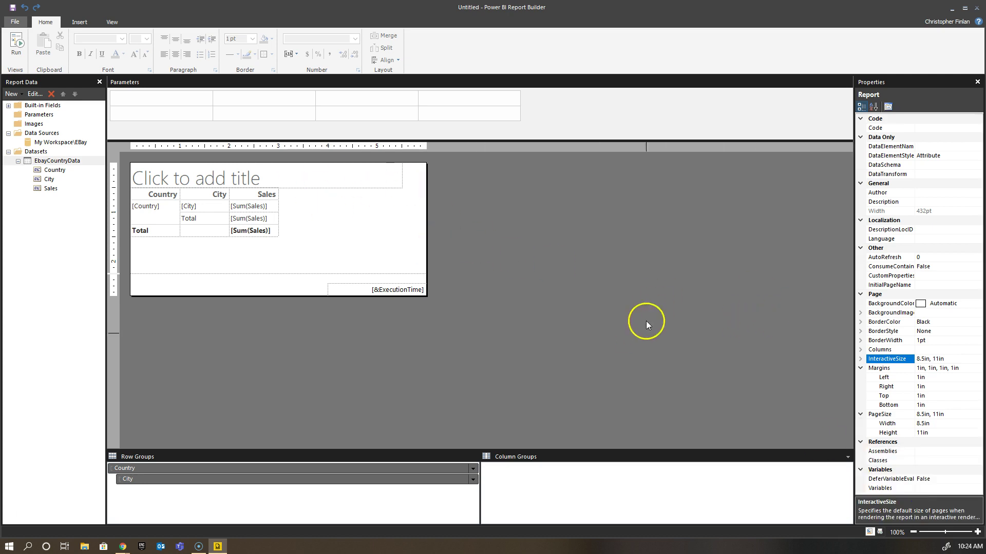
pyautogui.click(860, 368)
pyautogui.click(860, 377)
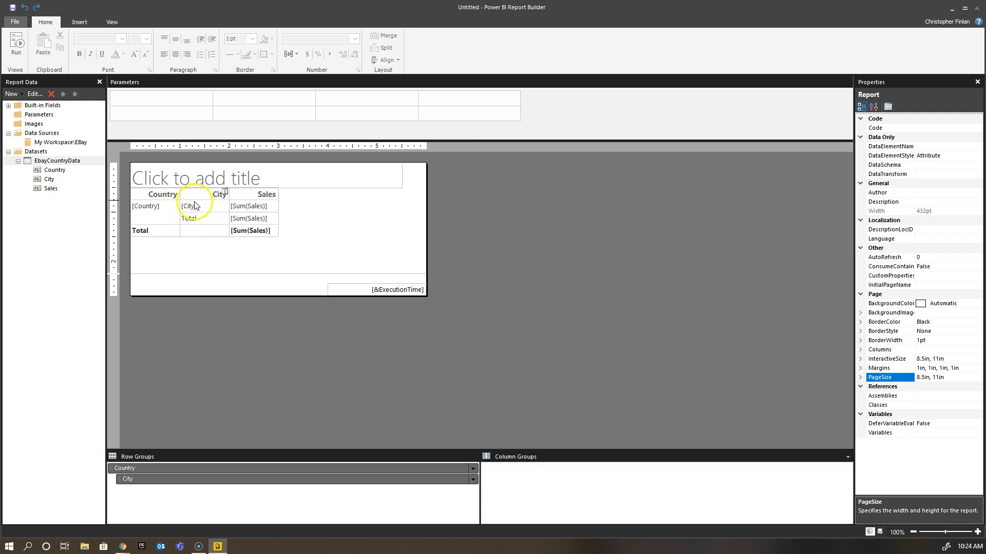
# - Format the [Sum(Sales)] detail cell as Currency with 2 decimals and $ English (United States)
pyautogui.click(261, 211)
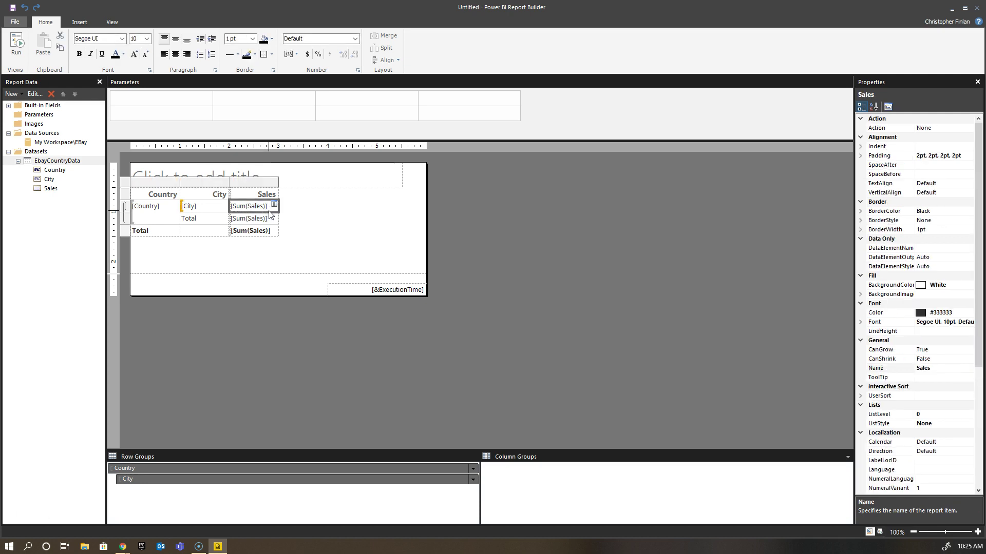
pyautogui.click(268, 212)
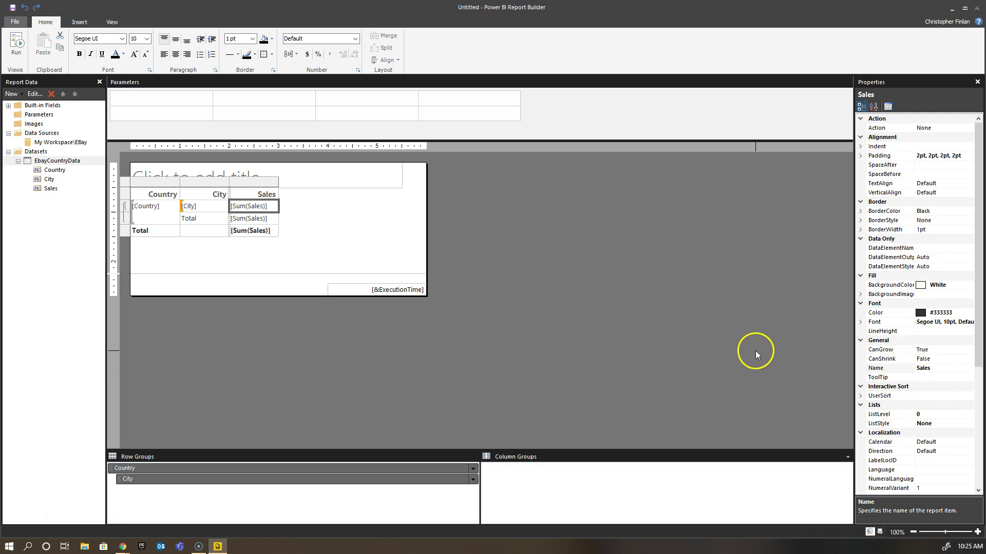
pyautogui.rightClick(272, 211)
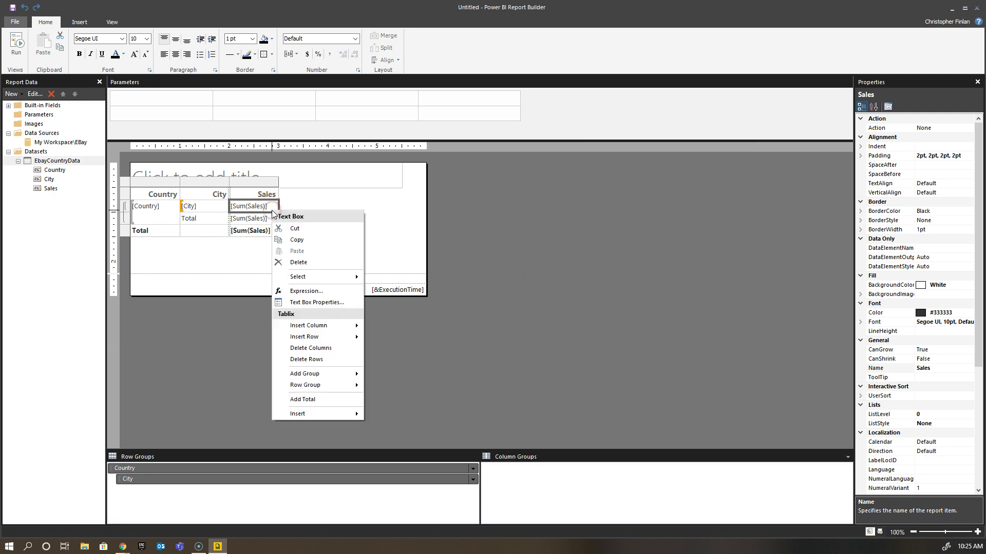
pyautogui.click(318, 302)
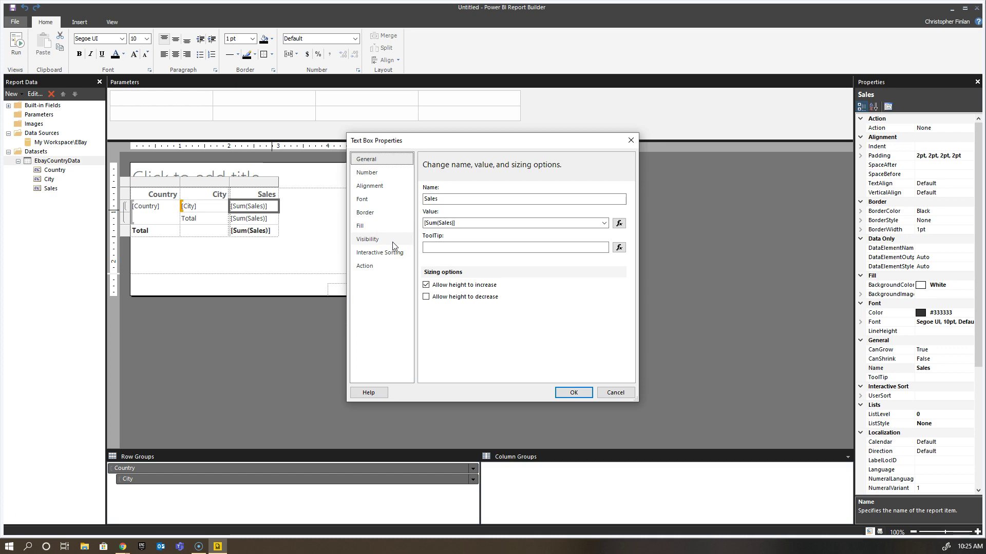
pyautogui.click(382, 173)
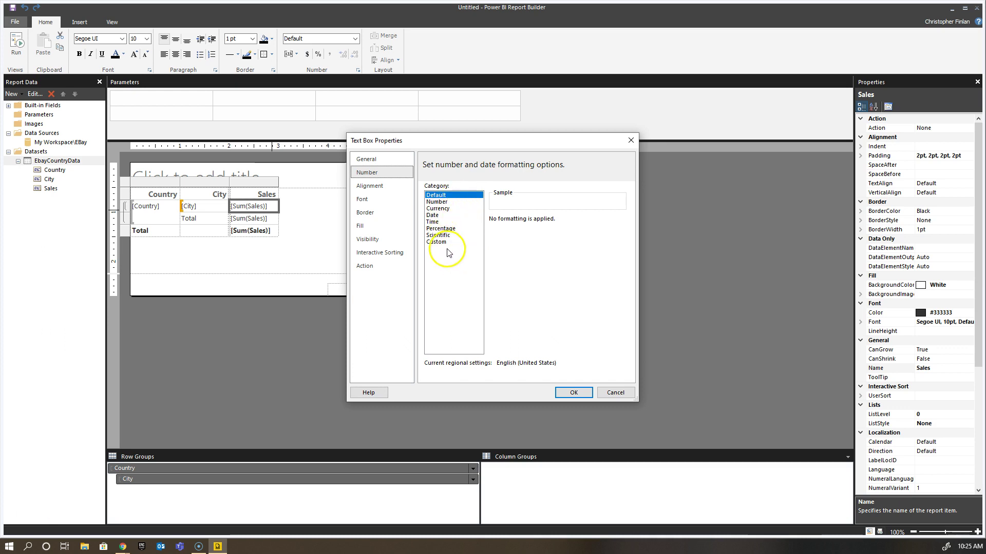
pyautogui.click(447, 209)
pyautogui.click(556, 221)
pyautogui.doubleClick(557, 222)
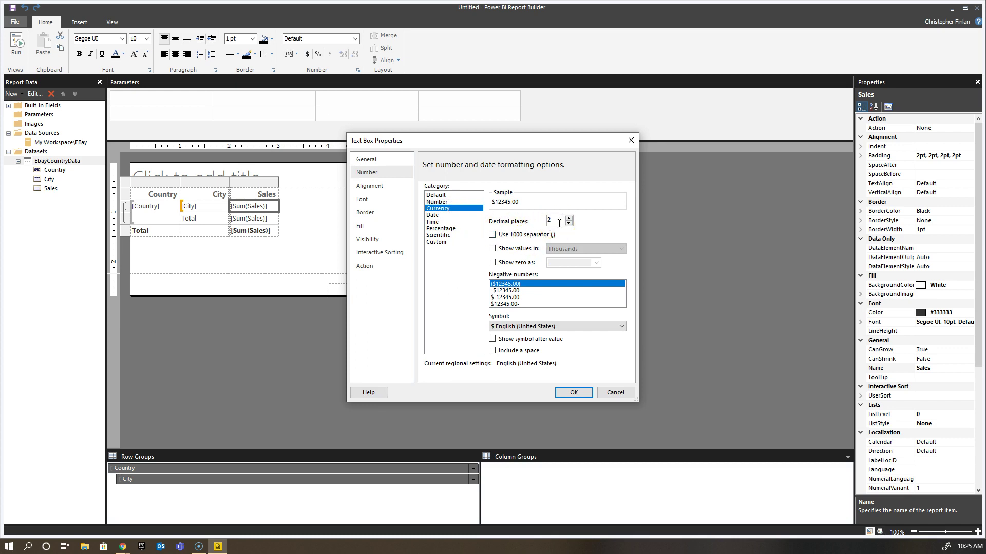
pyautogui.click(569, 327)
pyautogui.click(568, 328)
pyautogui.click(574, 393)
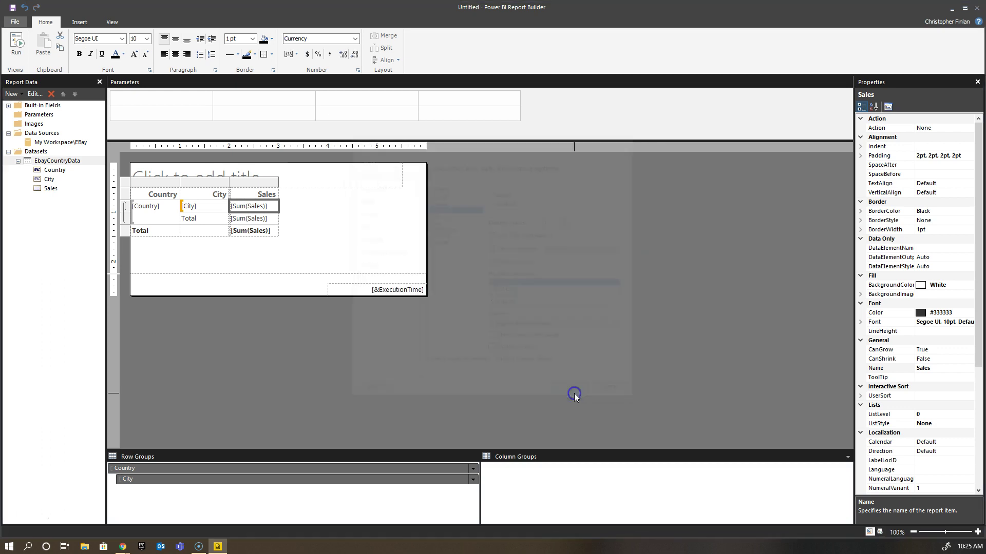
# - Format the city subtotal Sales cell as Currency with the ₽ Russian (Russia) symbol
pyautogui.click(271, 222)
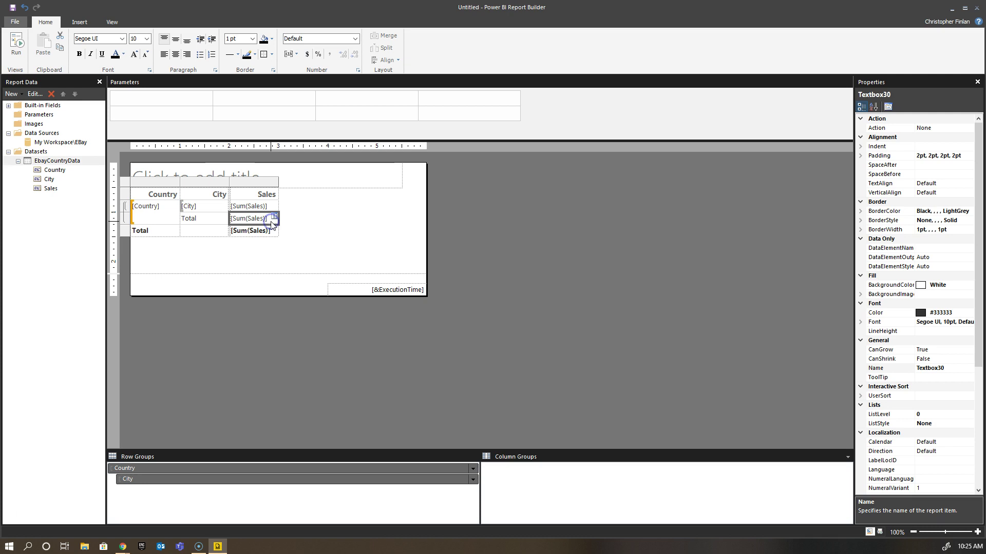
pyautogui.rightClick(270, 222)
pyautogui.click(314, 314)
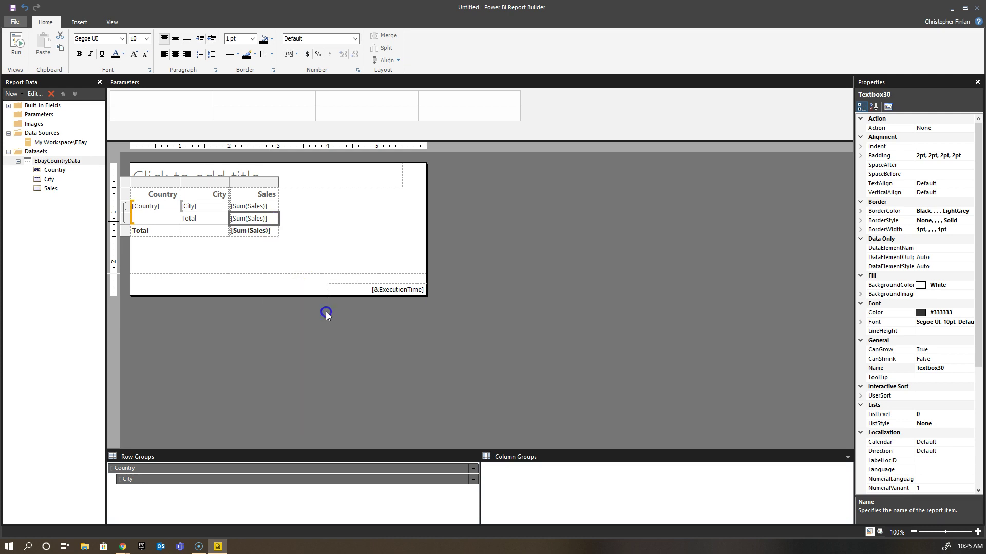
pyautogui.click(461, 201)
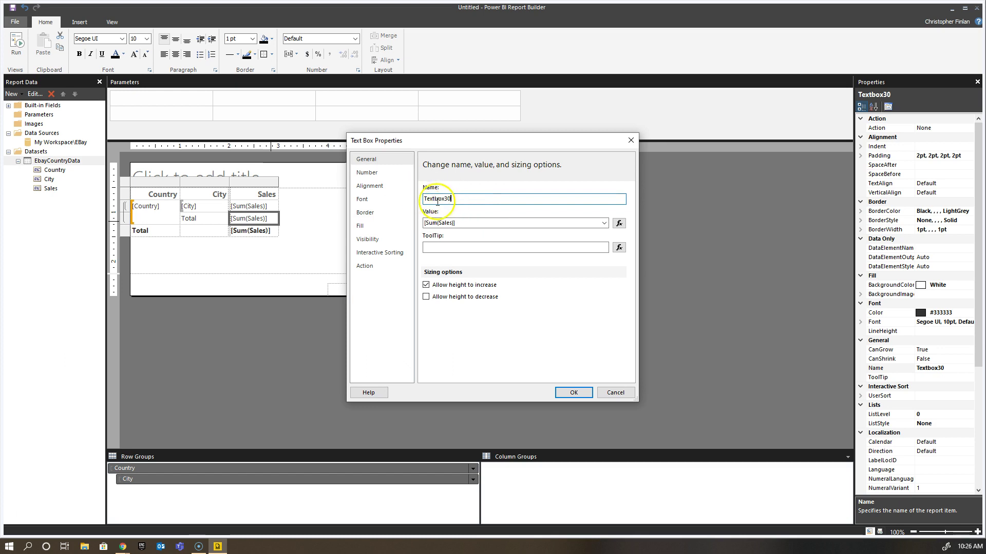
pyautogui.click(374, 173)
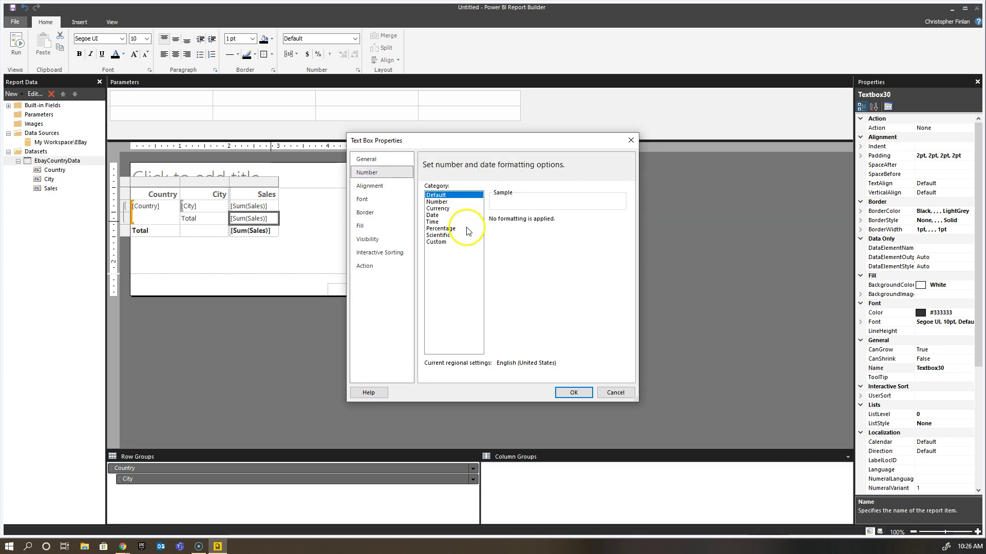
pyautogui.click(437, 208)
pyautogui.click(549, 284)
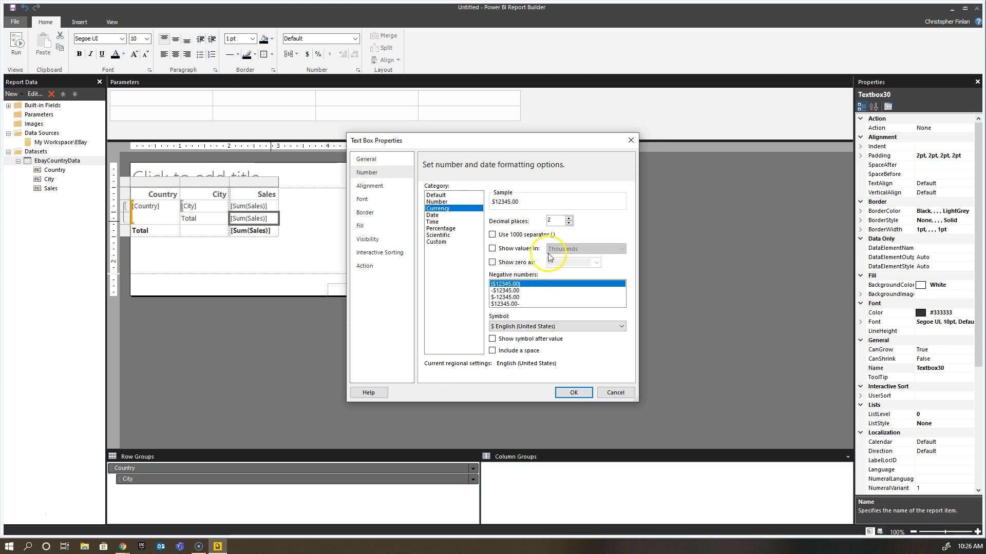
pyautogui.click(536, 326)
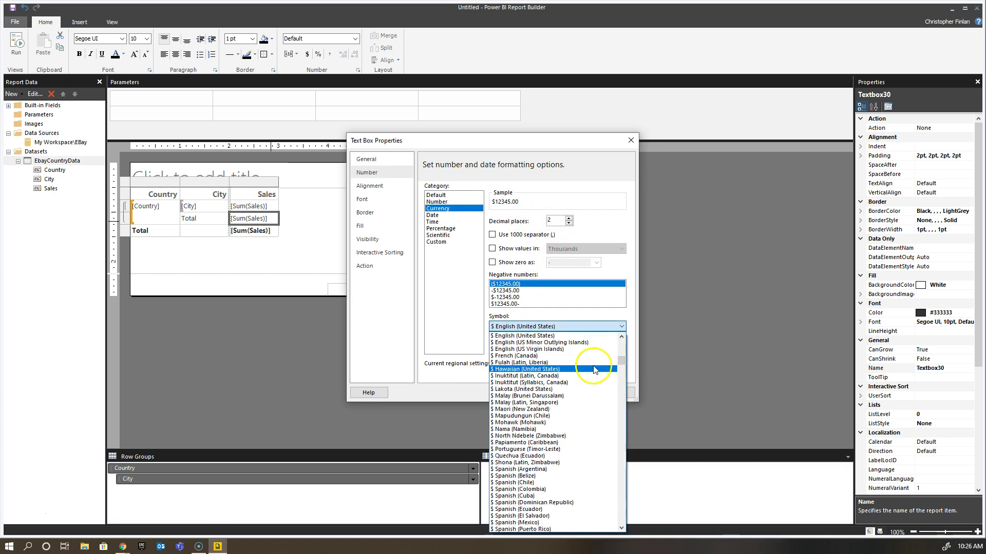
pyautogui.scroll(8, 596, 374)
pyautogui.scroll(10, 607, 380)
pyautogui.scroll(1, 606, 372)
pyautogui.click(565, 374)
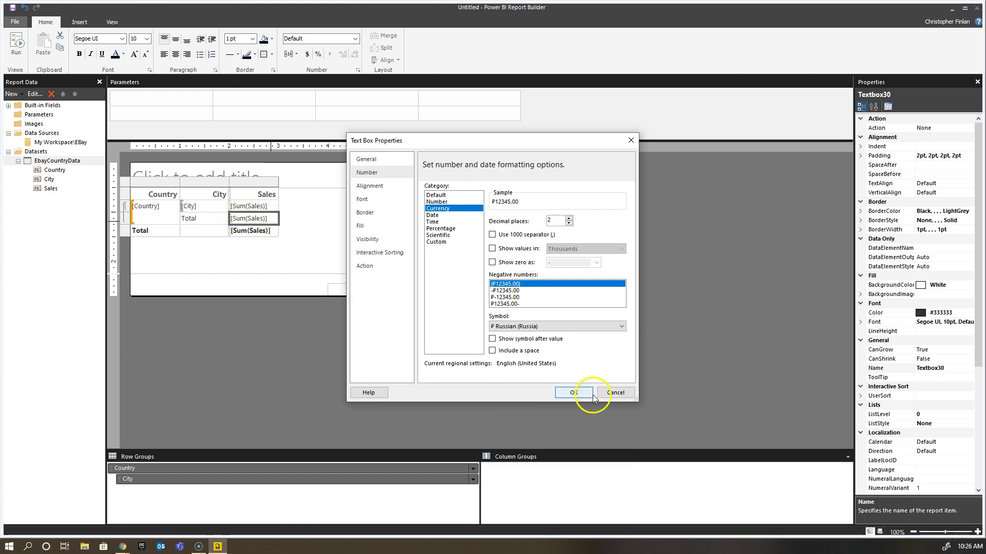
pyautogui.click(572, 393)
# - Format the grand total Sales cell as a Number with 4 decimal places
pyautogui.click(269, 232)
pyautogui.rightClick(272, 235)
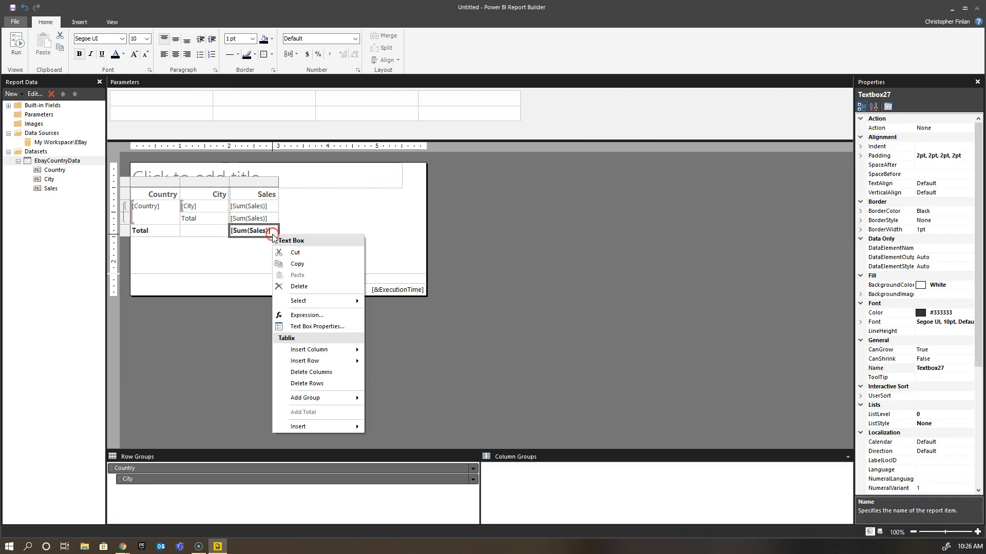
pyautogui.click(316, 326)
pyautogui.click(366, 174)
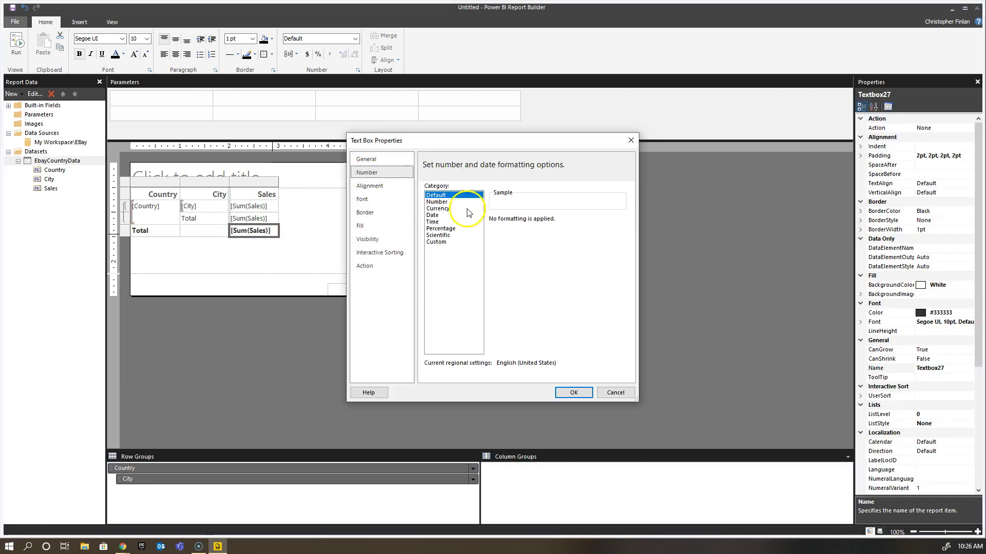
pyautogui.click(437, 202)
pyautogui.click(569, 232)
pyautogui.click(568, 231)
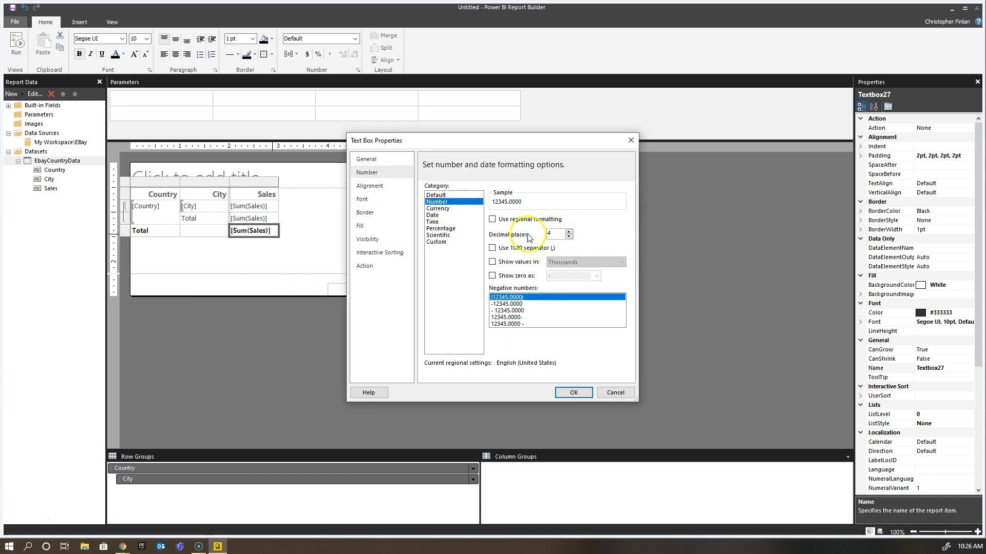
pyautogui.click(573, 393)
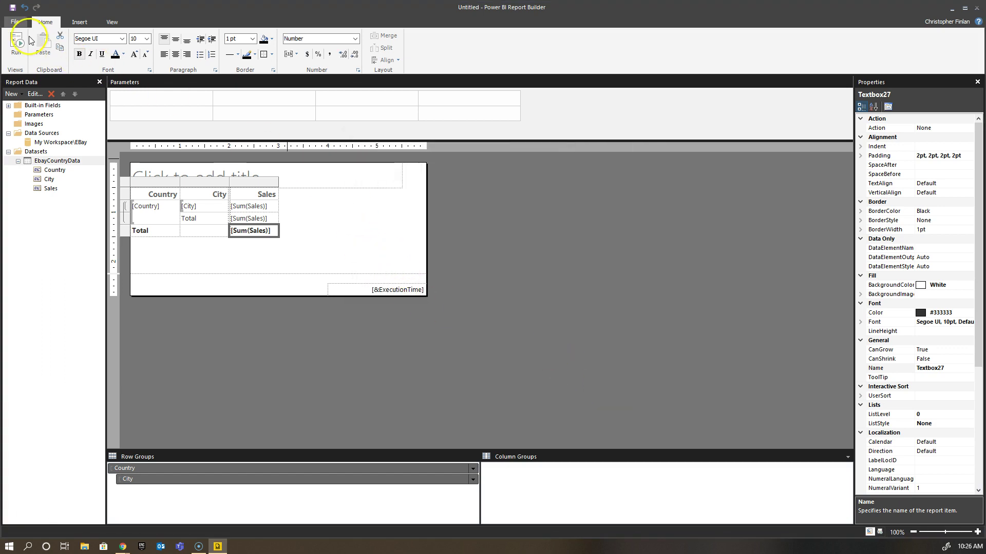
# - Run the report, expand Germany, Belgium and United States to view city sales, then collapse United States
pyautogui.click(17, 44)
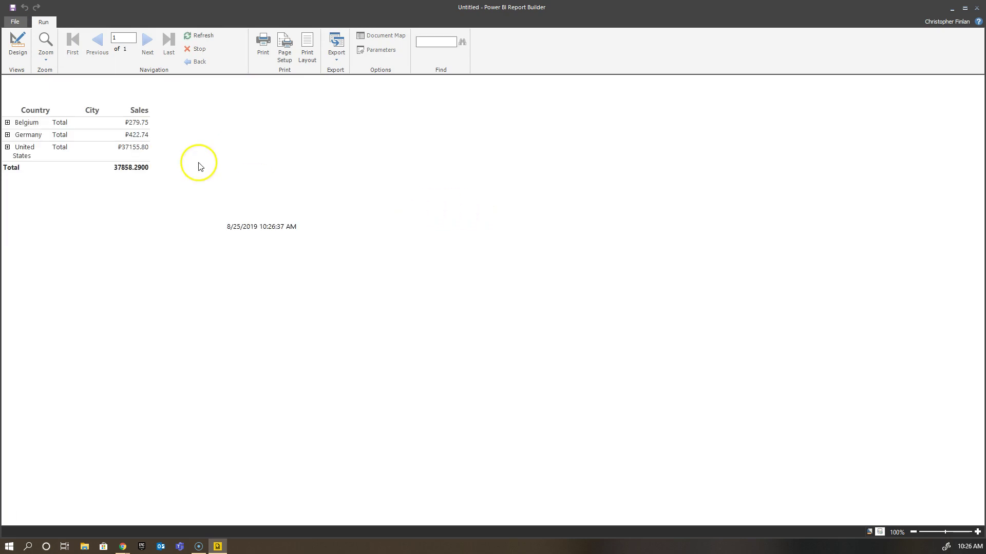
pyautogui.click(7, 136)
pyautogui.click(8, 122)
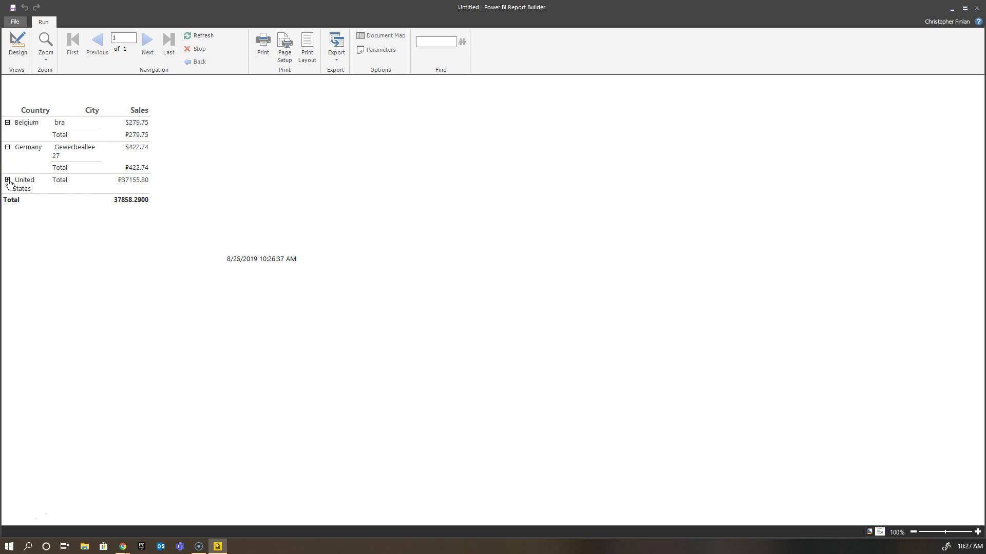
pyautogui.click(7, 181)
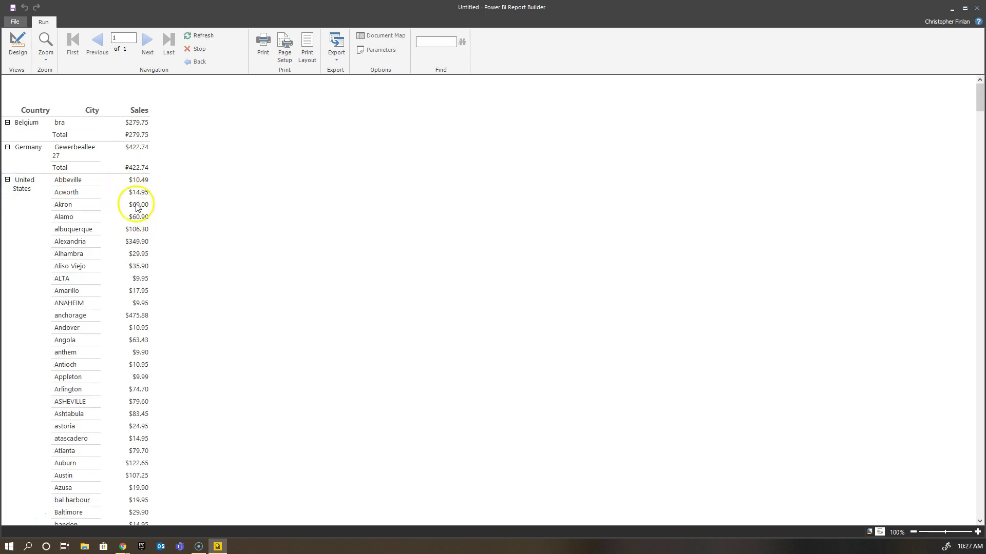
pyautogui.scroll(-7, 137, 268)
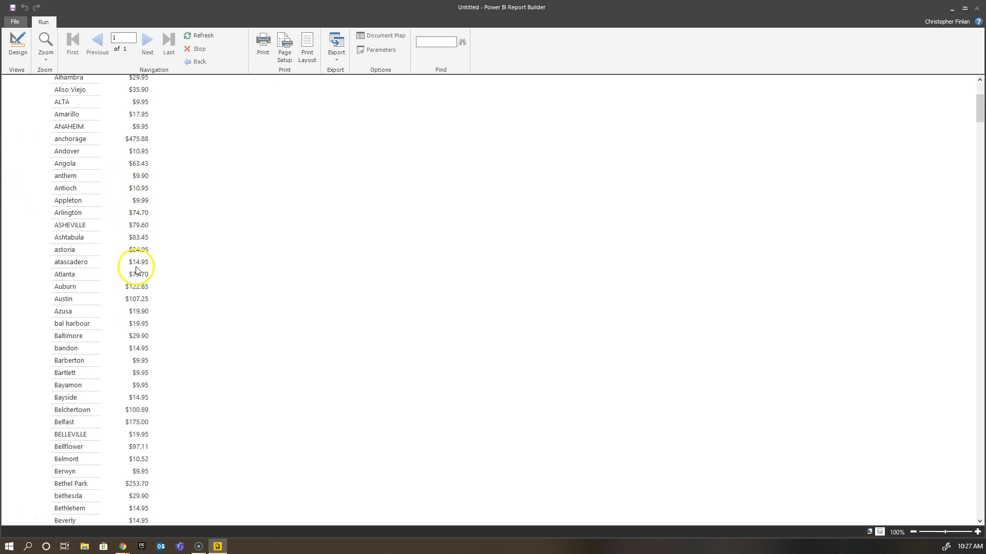
pyautogui.scroll(-4, 138, 269)
pyautogui.scroll(11, 138, 267)
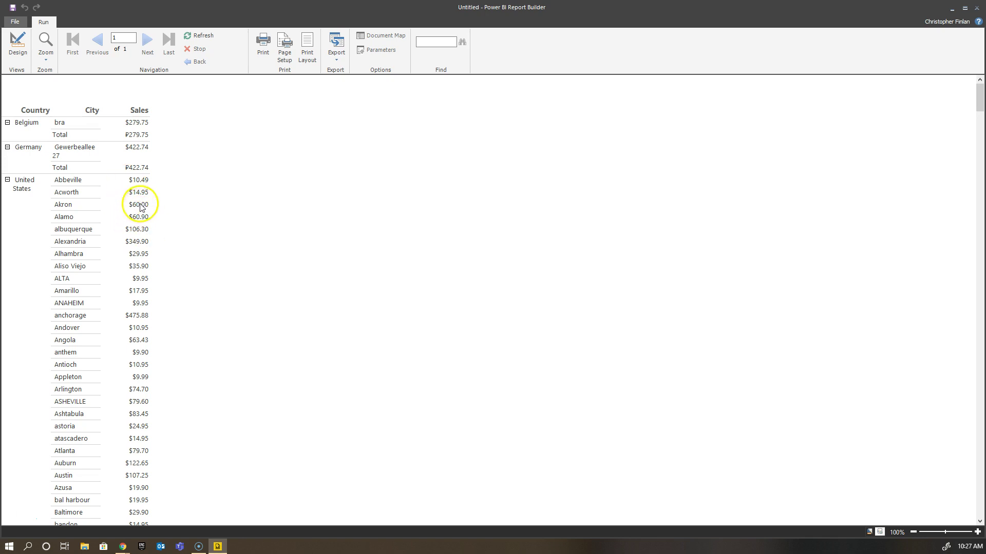
pyautogui.click(8, 179)
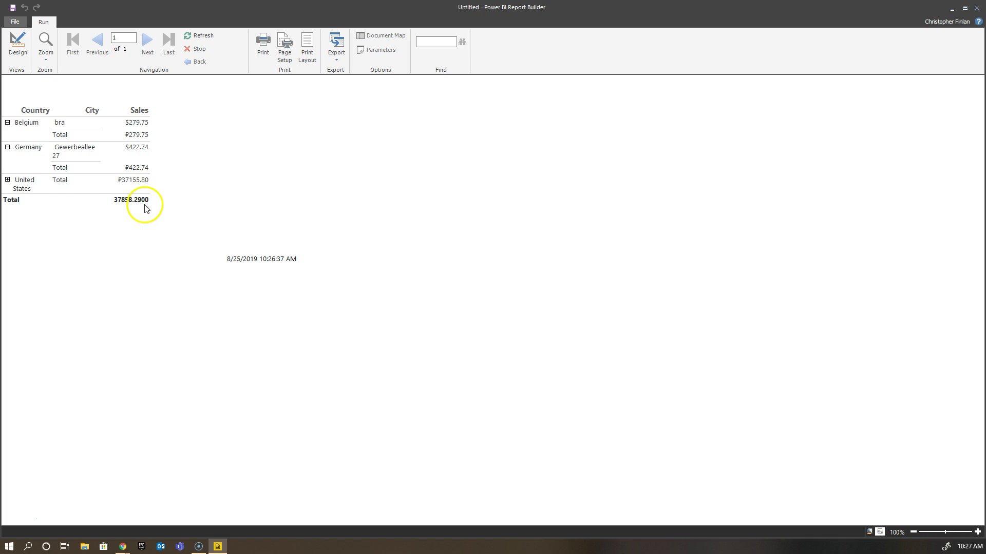
# - Back in Design view, change the city subtotal's currency symbol to the US dollar
pyautogui.click(18, 44)
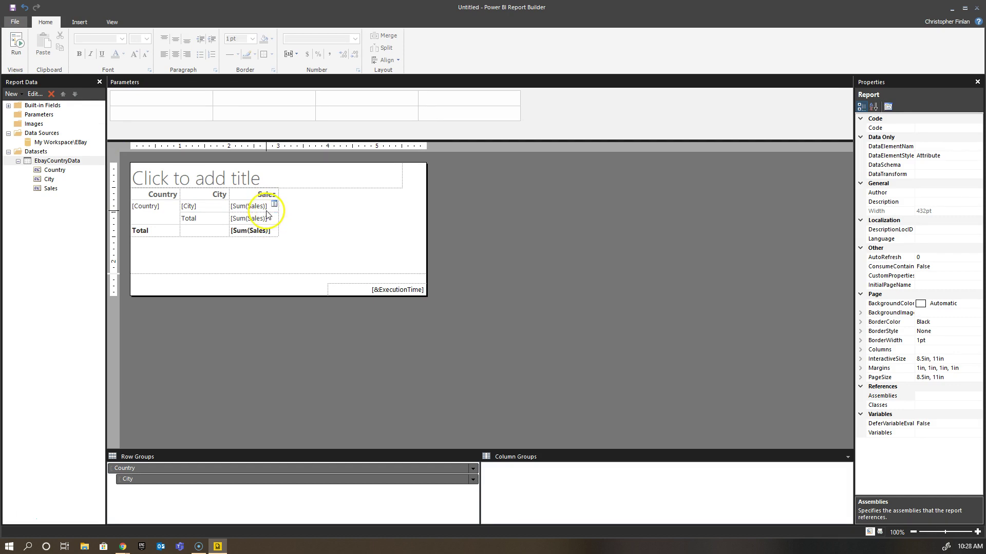
pyautogui.click(268, 210)
pyautogui.click(270, 223)
pyautogui.scroll(-4, 935, 334)
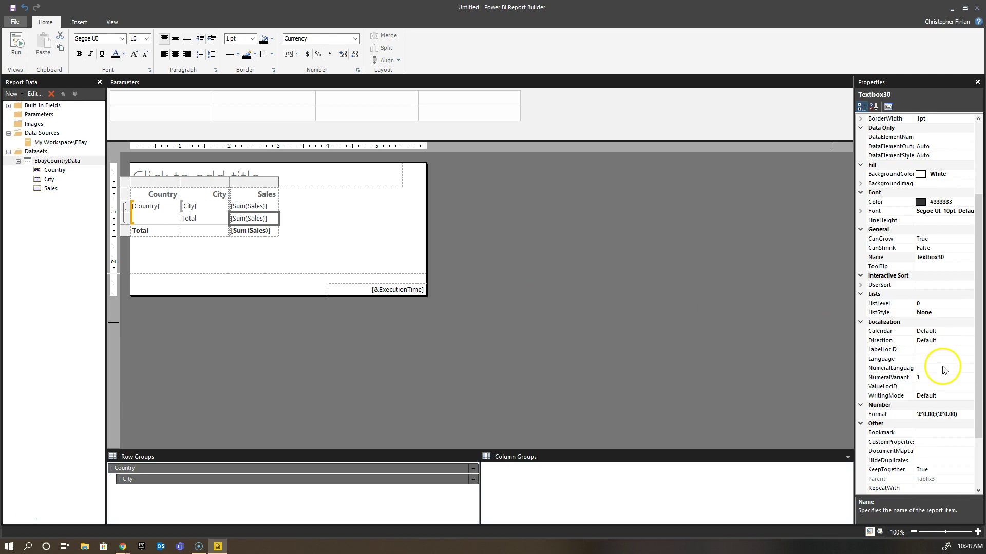
pyautogui.rightClick(267, 223)
pyautogui.click(311, 313)
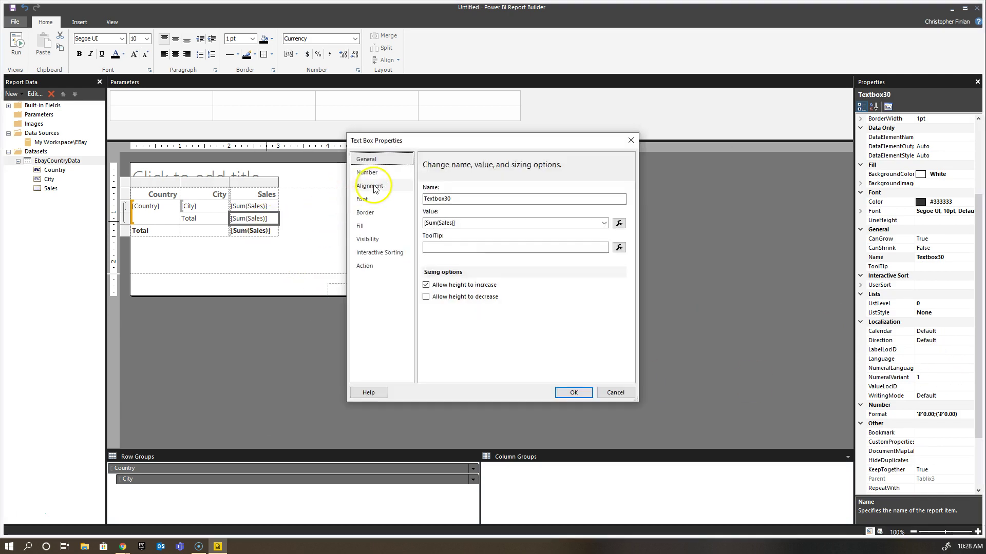
pyautogui.click(385, 174)
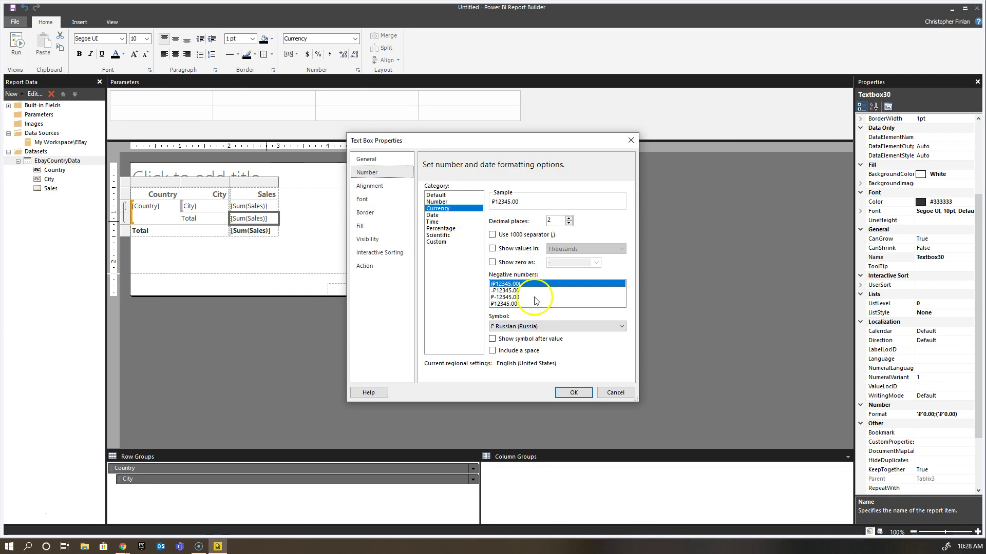
pyautogui.click(584, 327)
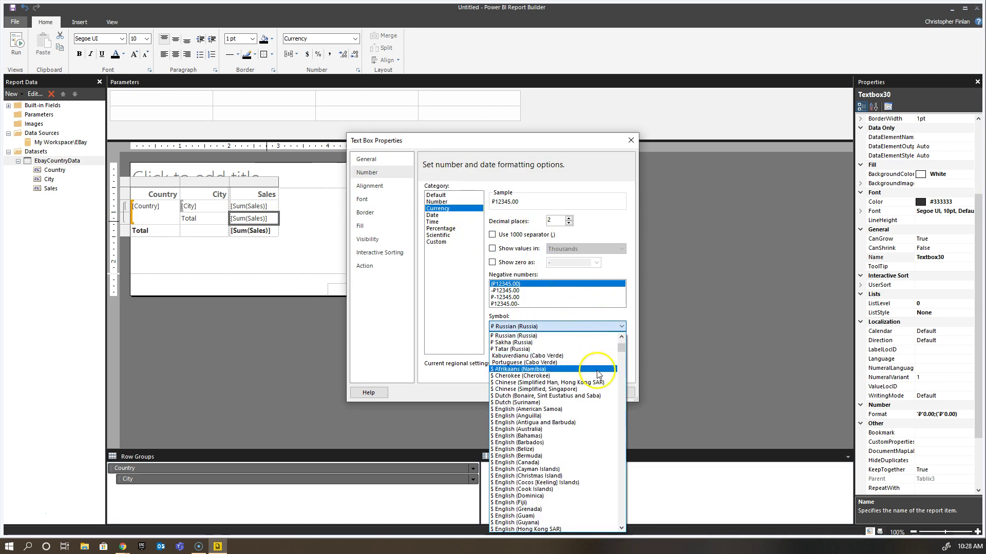
pyautogui.scroll(-5, 576, 459)
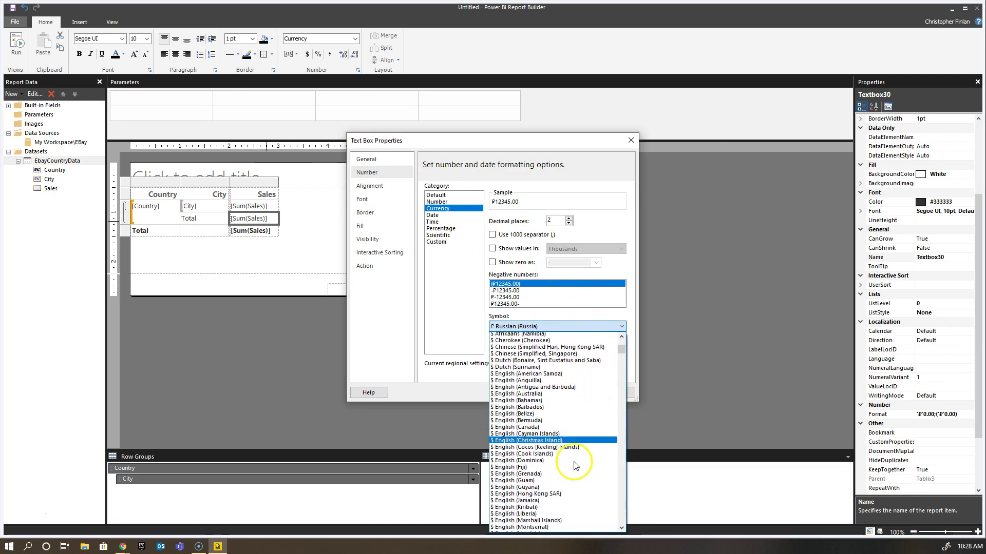
pyautogui.scroll(-4, 576, 462)
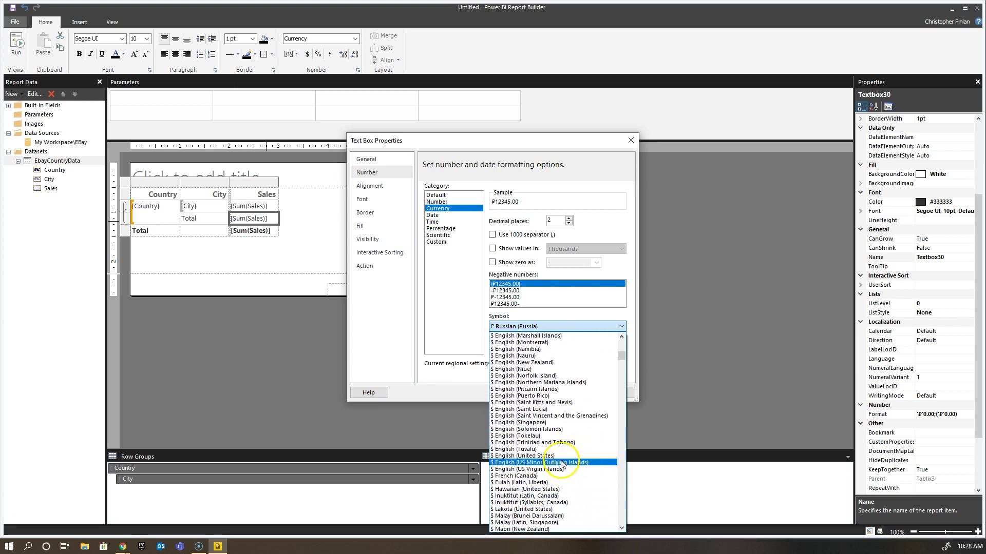
pyautogui.click(559, 457)
pyautogui.click(574, 393)
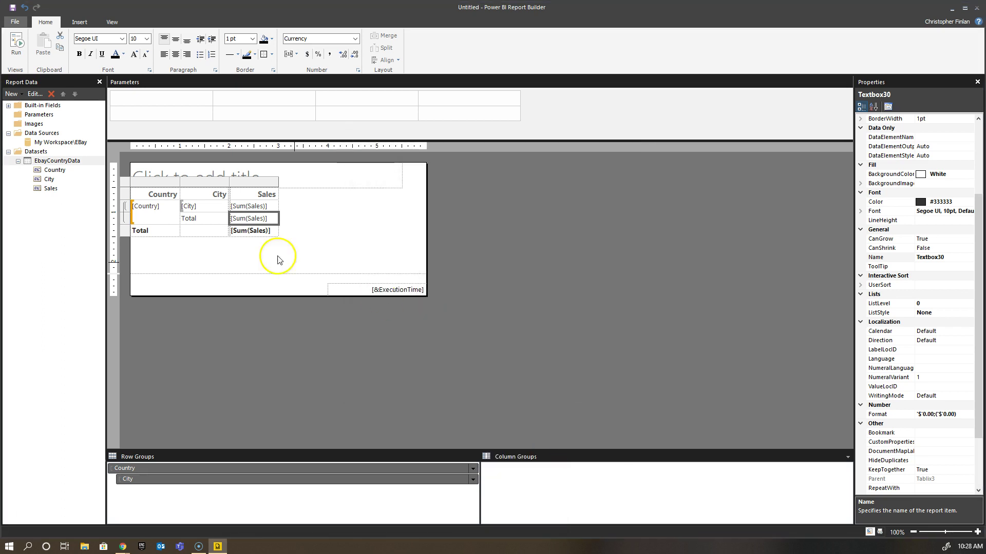
# - Format the grand total Sales cell with the Currency category
pyautogui.doubleClick(251, 231)
pyautogui.click(272, 244)
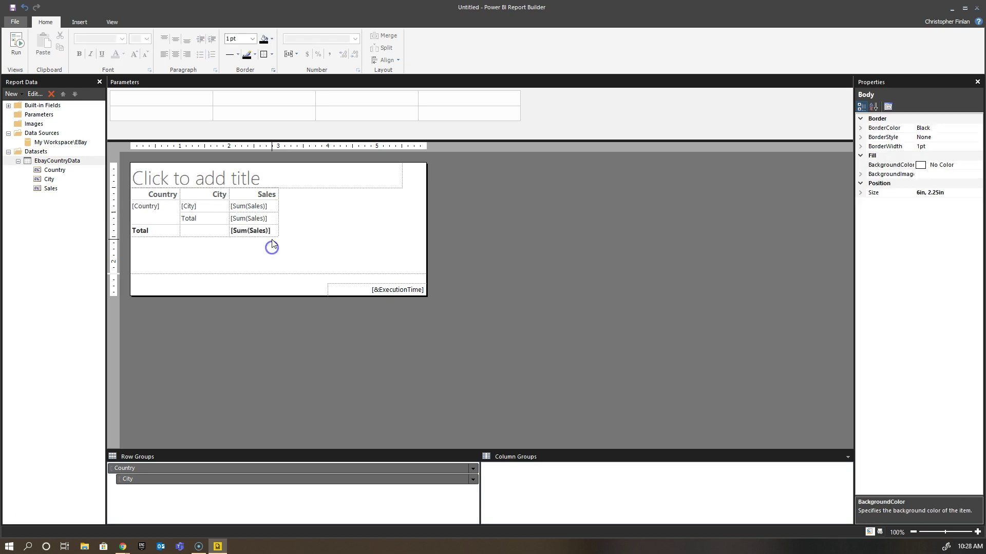
pyautogui.rightClick(273, 238)
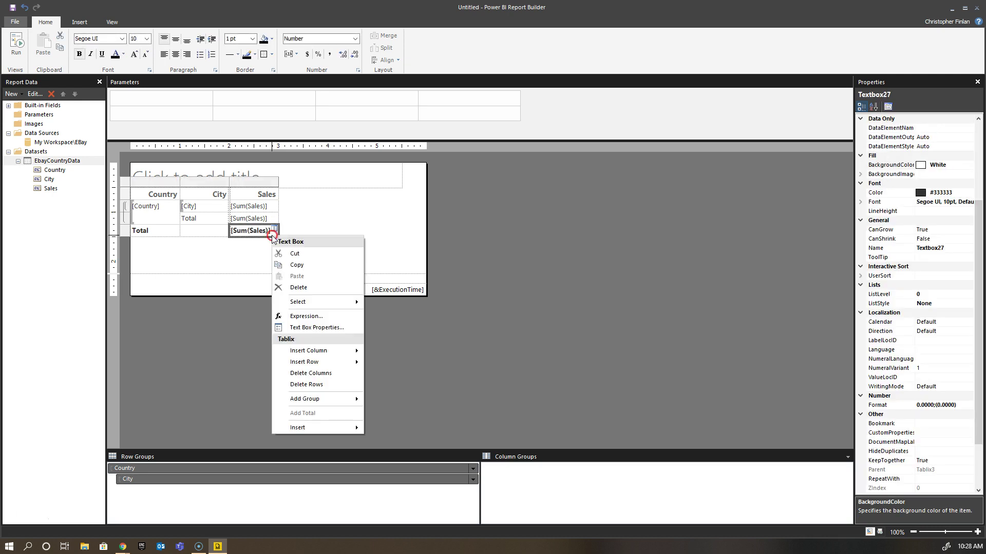
pyautogui.click(329, 327)
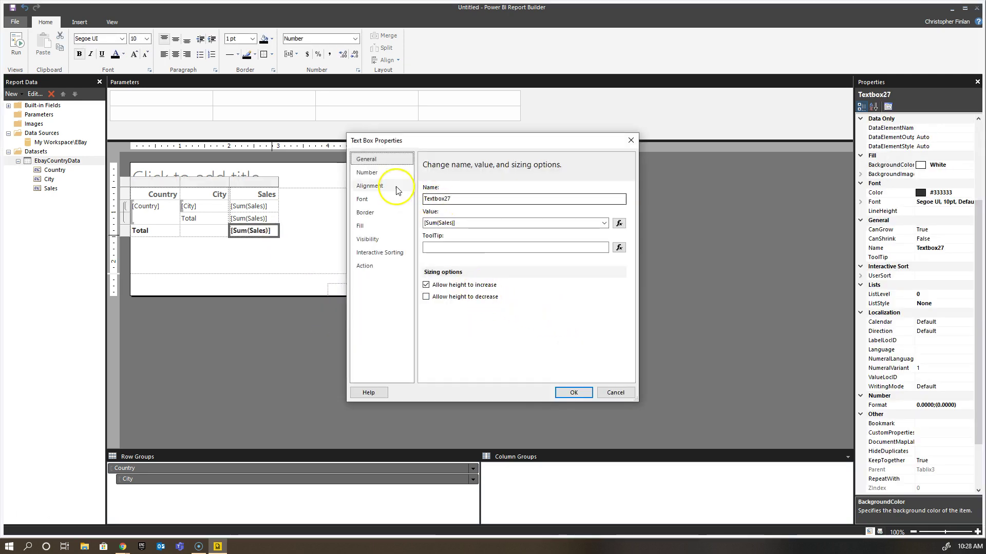
pyautogui.click(383, 172)
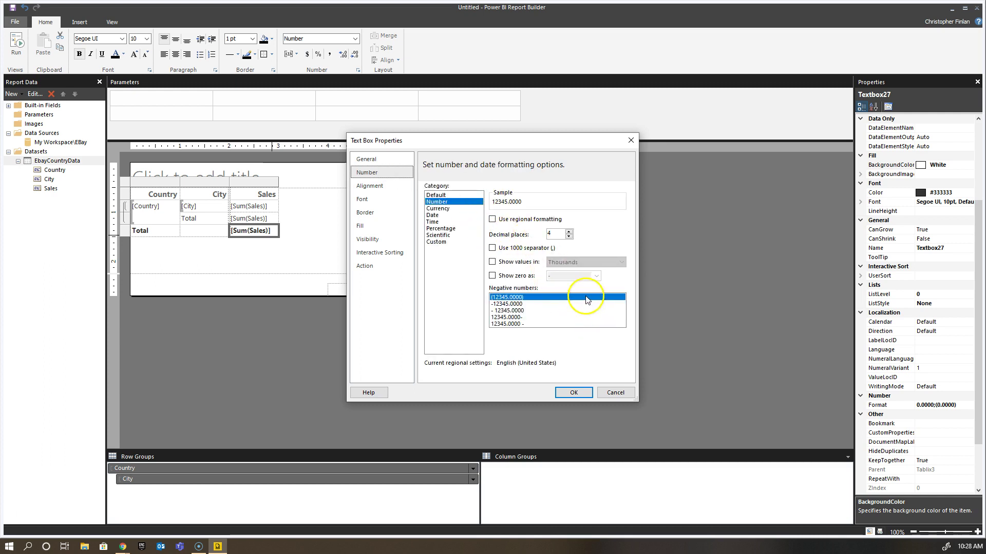
pyautogui.click(438, 208)
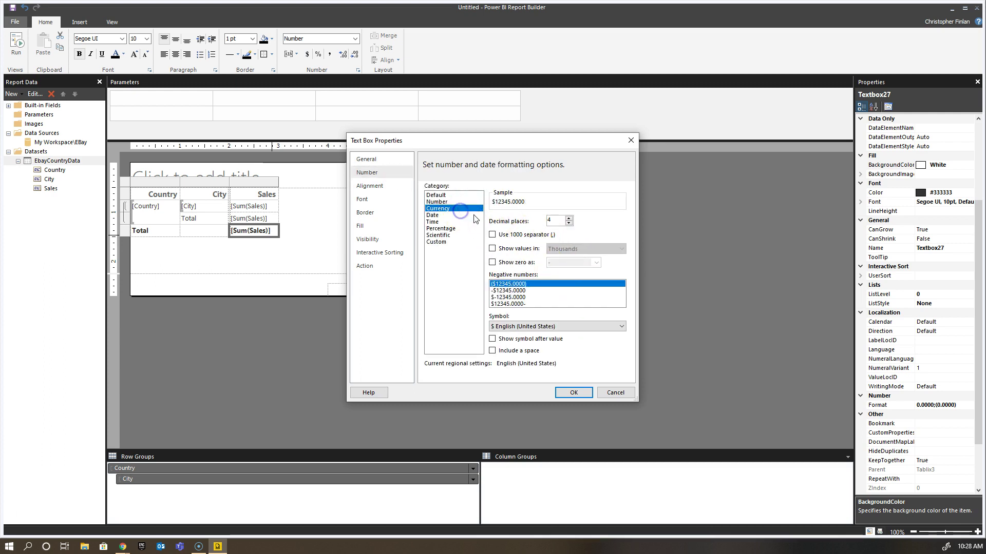
pyautogui.click(574, 393)
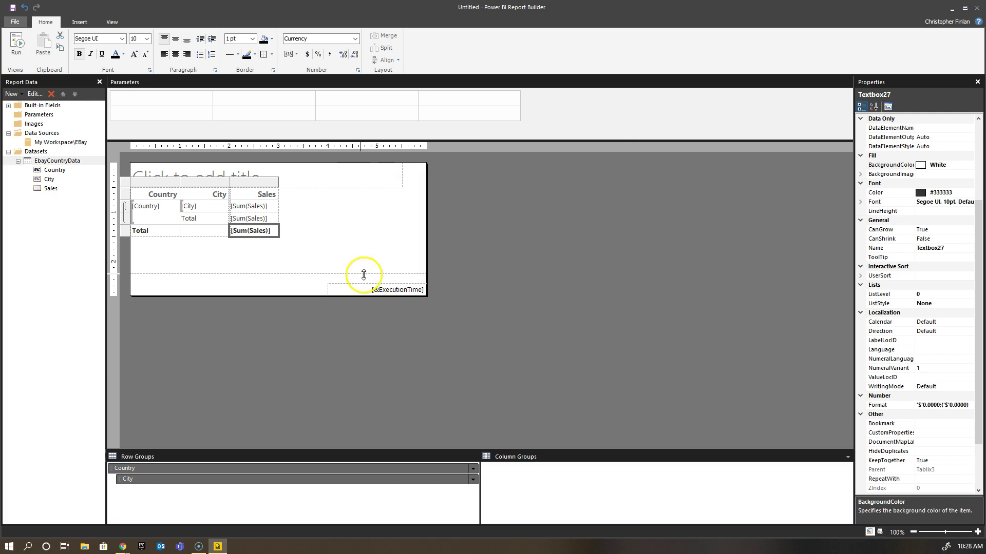
pyautogui.click(17, 45)
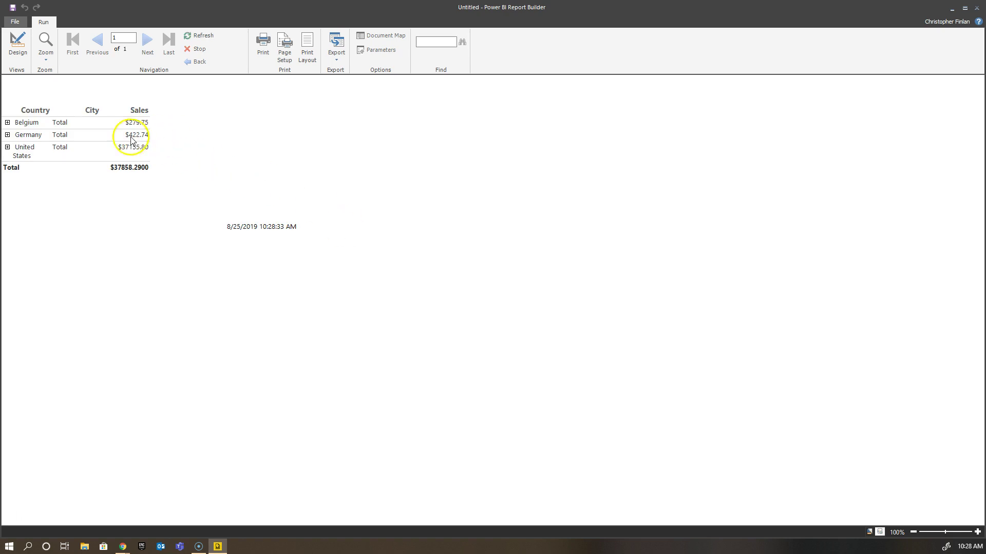
pyautogui.click(7, 147)
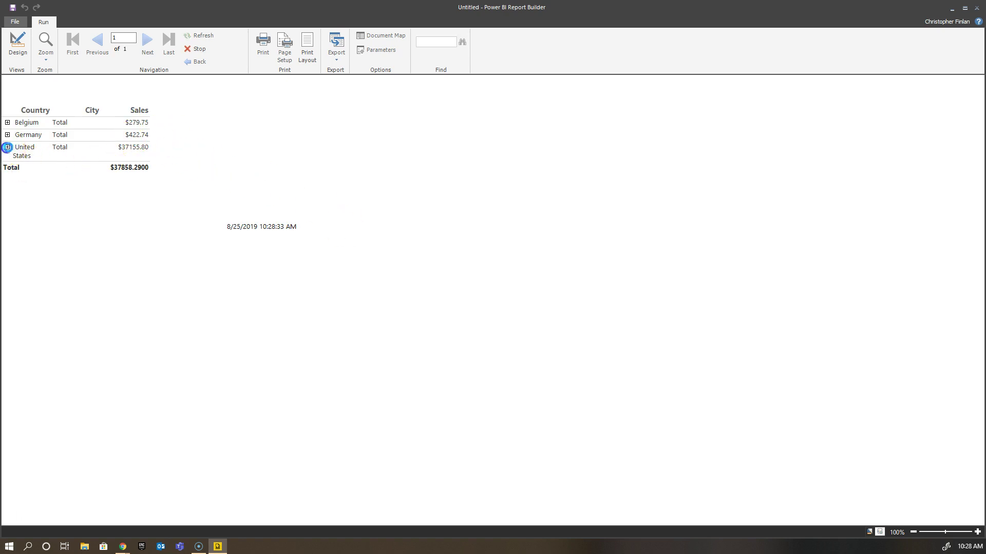
pyautogui.click(7, 147)
pyautogui.click(8, 135)
pyautogui.click(7, 136)
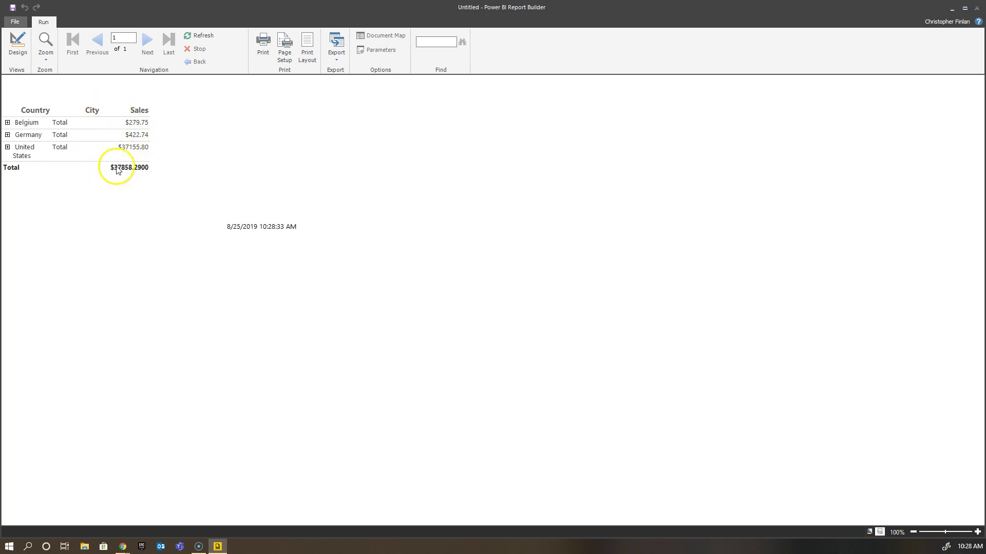
# - Return to Design view and widen the Country column by dragging its boundary
pyautogui.click(17, 44)
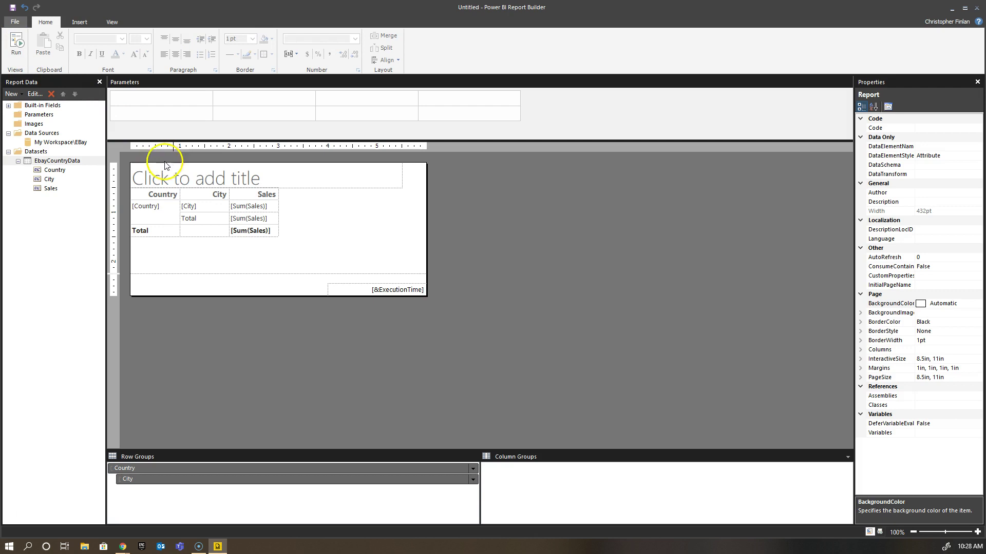
pyautogui.click(176, 191)
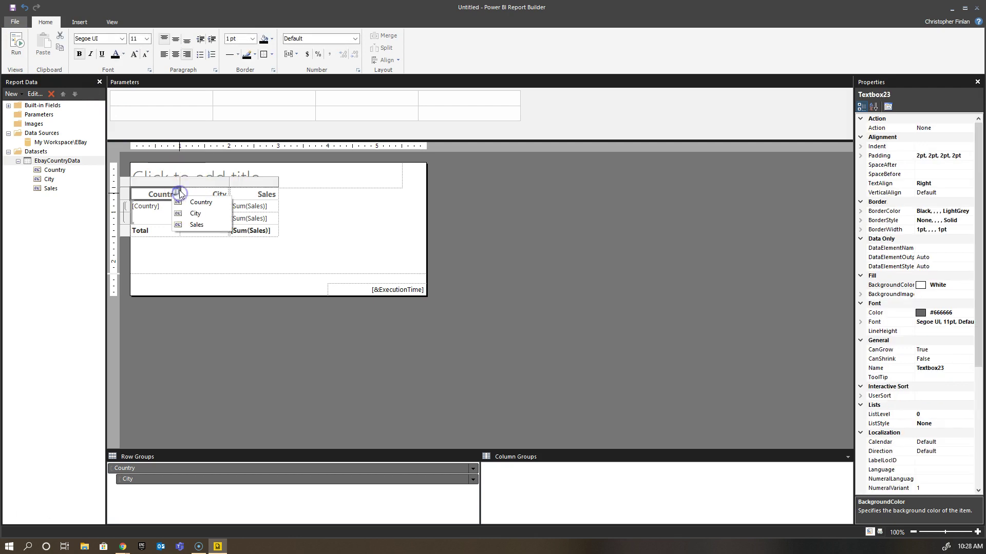
pyautogui.moveTo(178, 183); pyautogui.dragTo(399, 182)
pyautogui.click(374, 182)
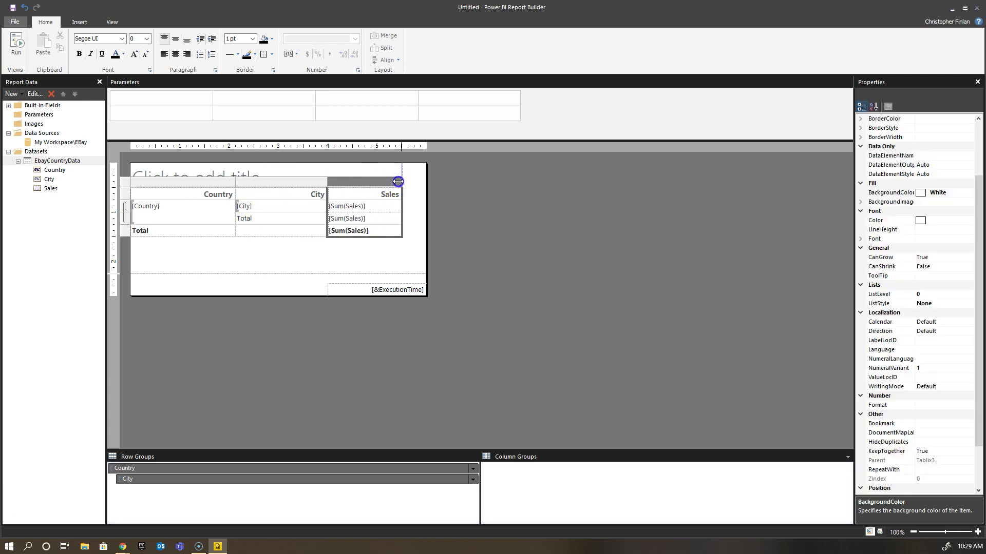
# - Run the report with Belgium, Germany and United States expanded, then go back to Design
pyautogui.click(19, 42)
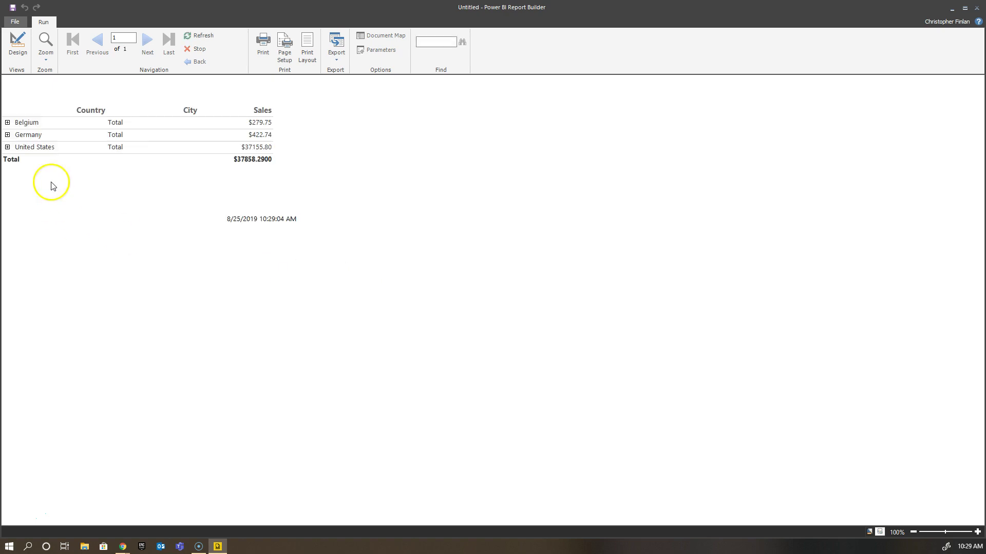
pyautogui.click(7, 122)
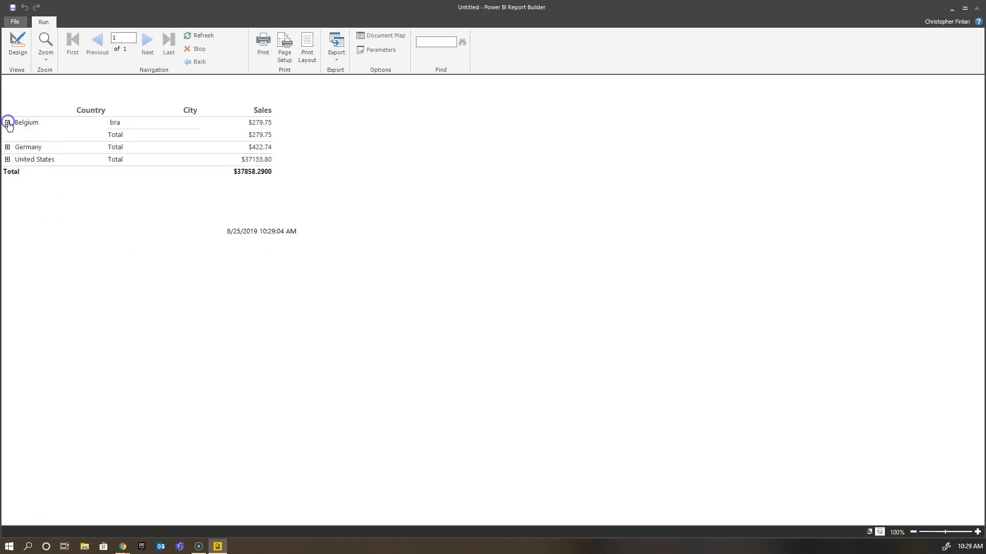
pyautogui.click(7, 147)
pyautogui.click(8, 172)
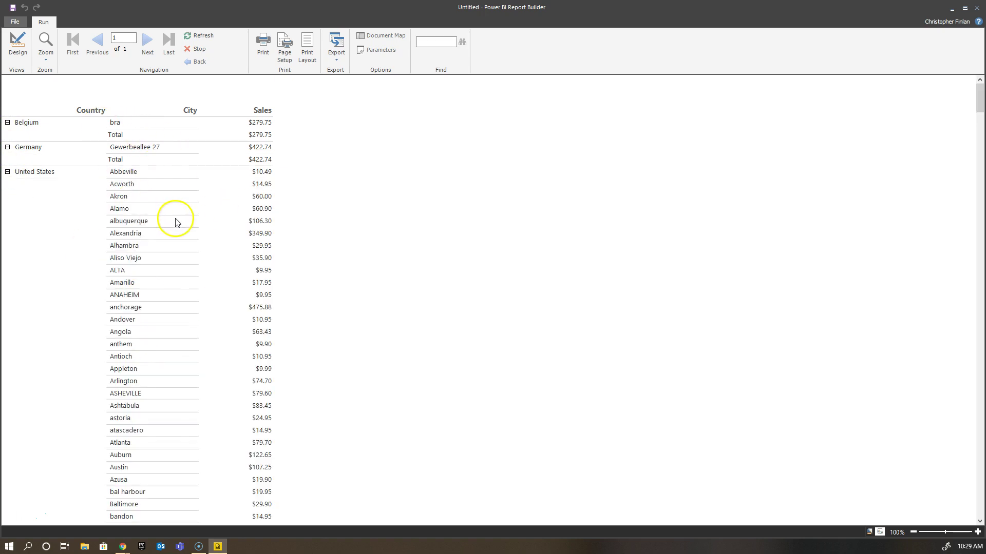
pyautogui.scroll(-3, 171, 220)
pyautogui.scroll(3, 175, 221)
pyautogui.click(17, 42)
# - Apply Align Left to the Country, City and Sales header cells in turn
pyautogui.click(199, 199)
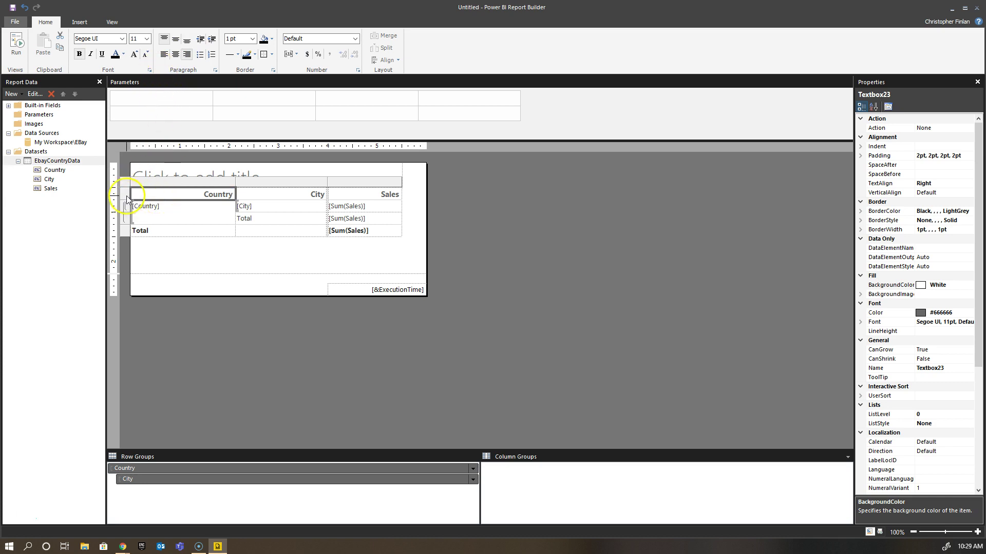
pyautogui.click(164, 54)
pyautogui.click(282, 202)
pyautogui.click(164, 54)
pyautogui.click(356, 196)
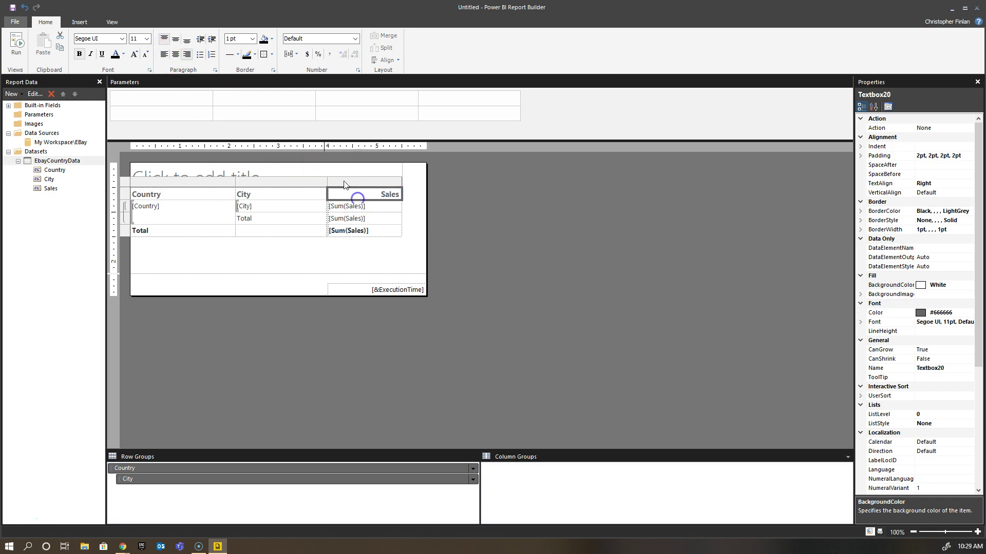
pyautogui.click(164, 54)
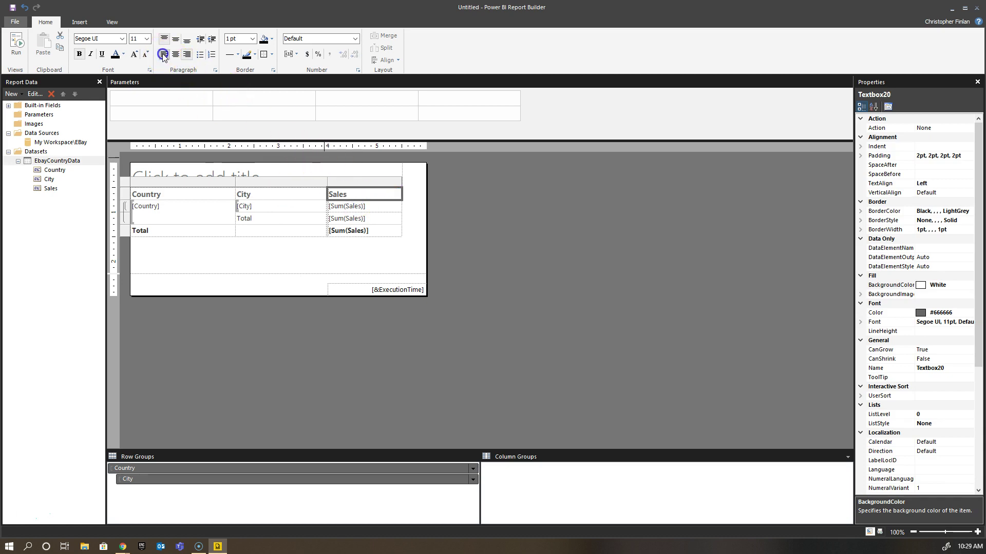
# - Run the report, then expand and collapse Belgium, Germany and United States
pyautogui.click(16, 46)
pyautogui.click(298, 201)
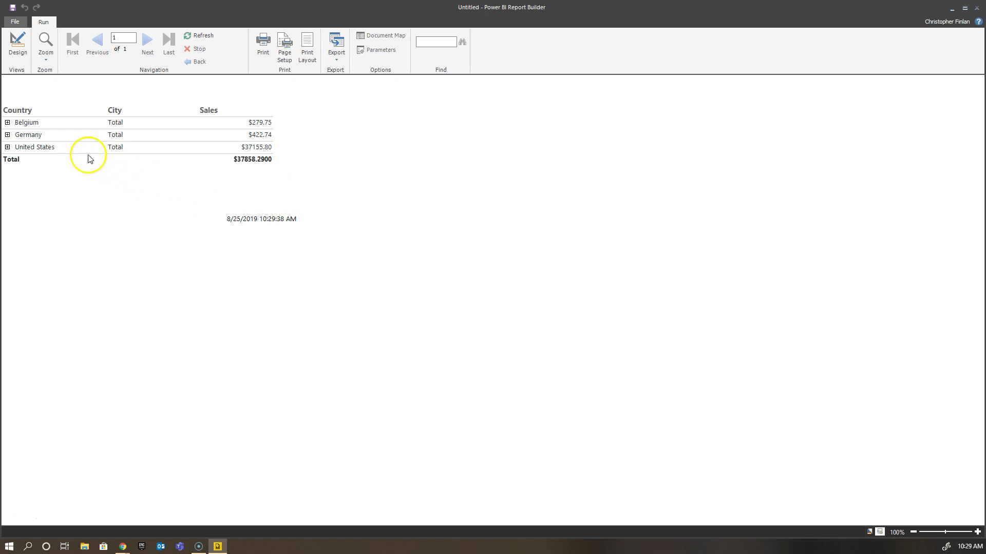
pyautogui.click(7, 122)
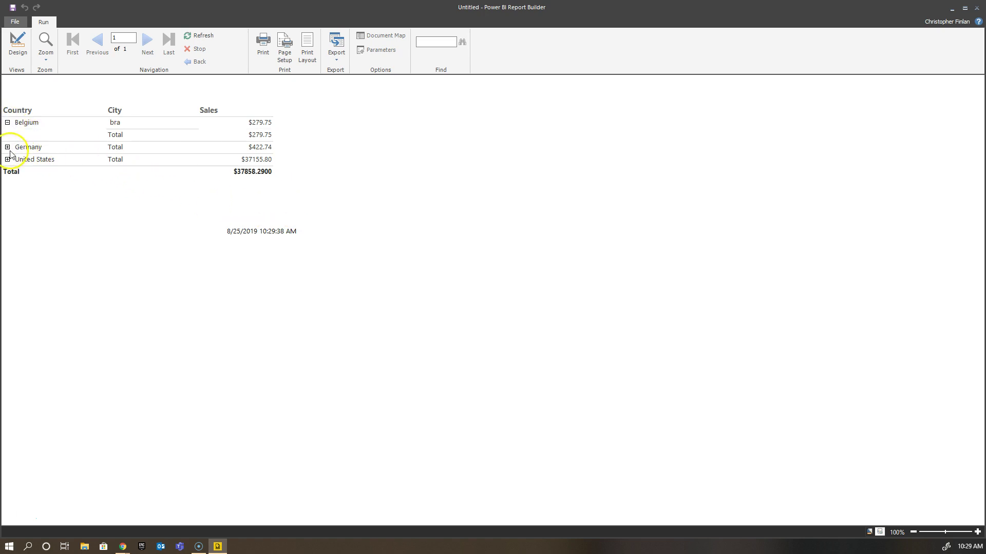
pyautogui.click(7, 148)
pyautogui.click(8, 172)
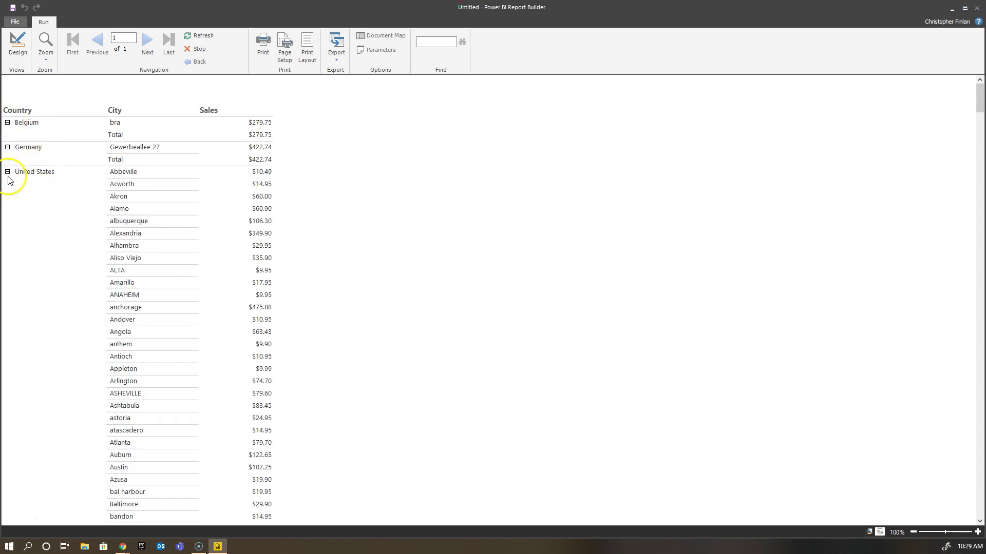
pyautogui.click(7, 172)
pyautogui.click(7, 147)
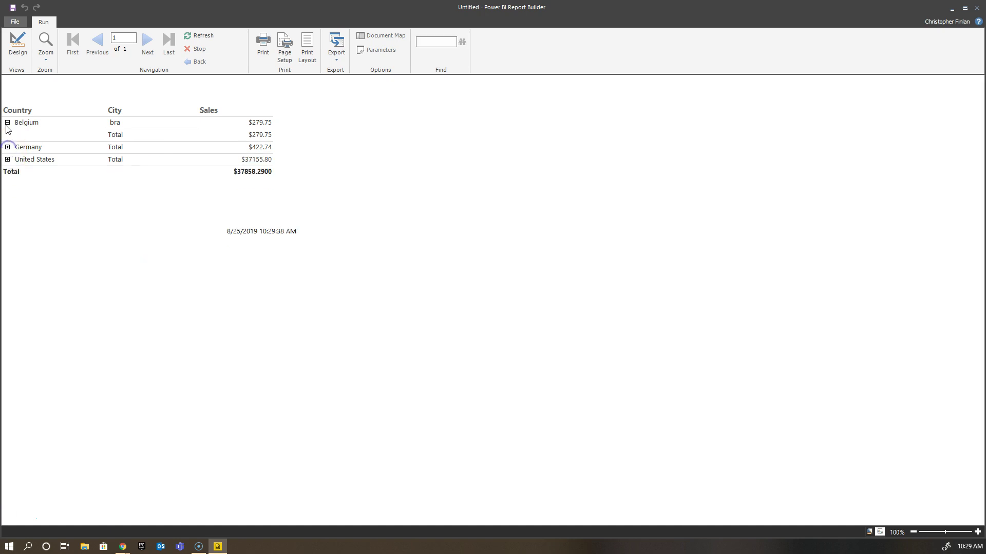
pyautogui.click(7, 123)
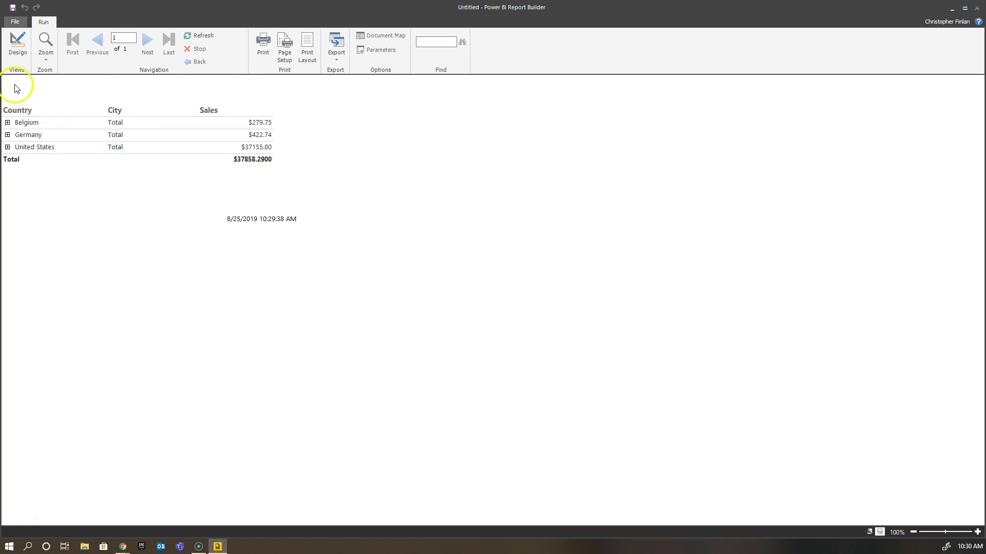
# - Expand and collapse the Belgium, Germany and United States groups again to review their cities
pyautogui.click(7, 123)
pyautogui.click(8, 123)
pyautogui.click(8, 135)
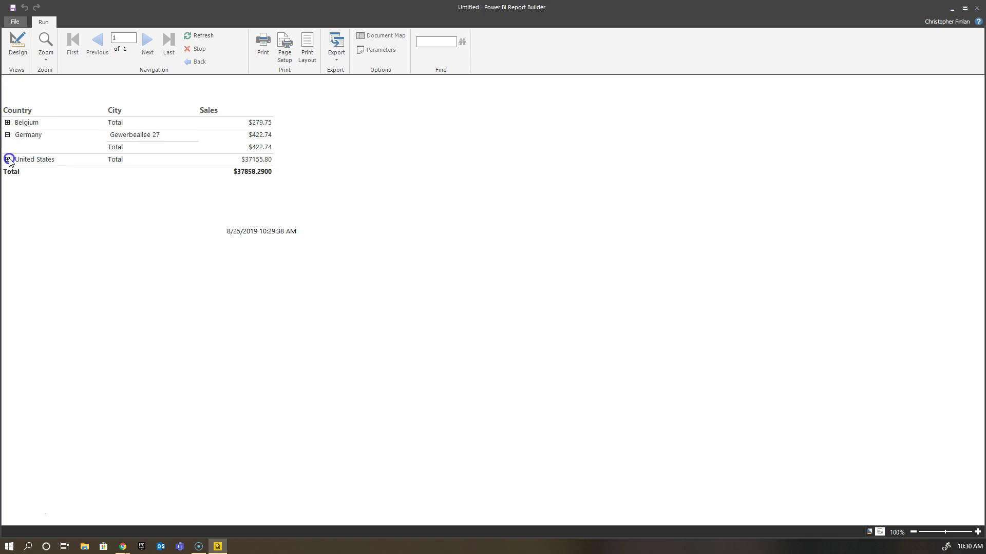
pyautogui.click(8, 160)
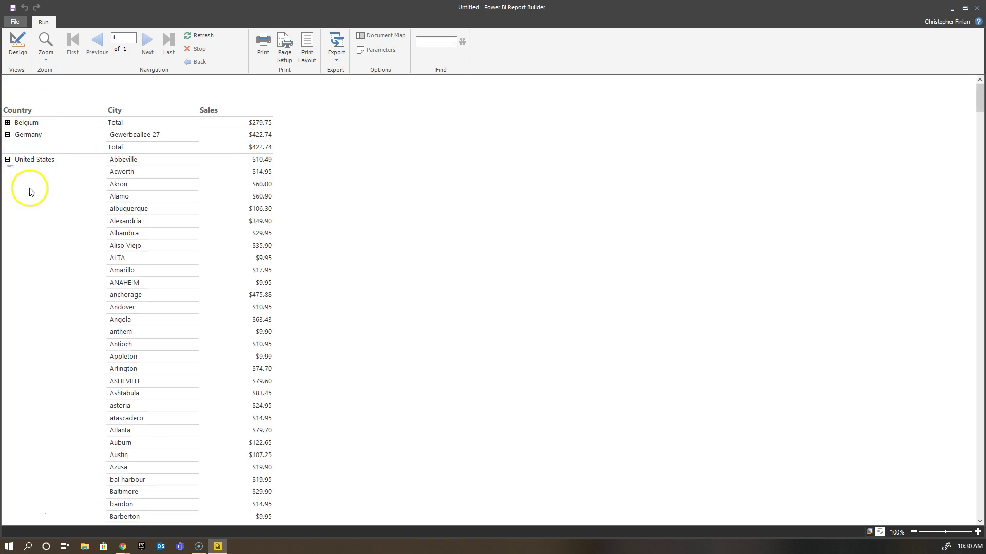
pyautogui.click(8, 160)
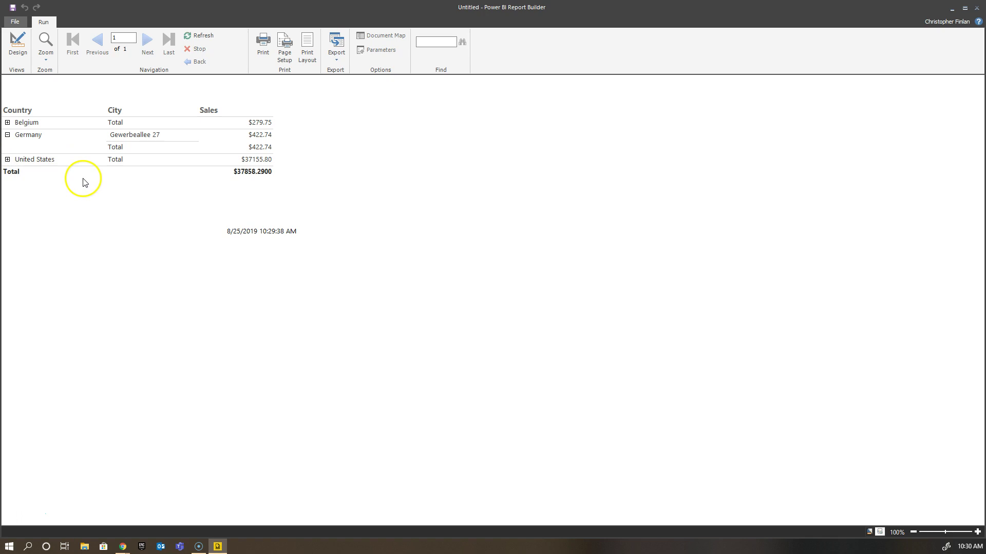
pyautogui.click(8, 135)
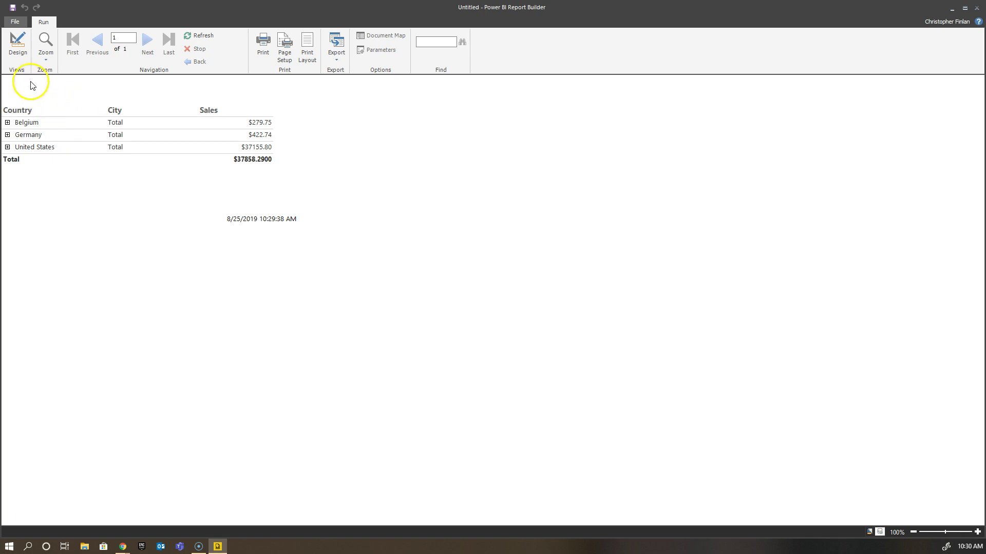
# - Leave the run preview and return to design view of the Country, City and Sales table
pyautogui.click(17, 45)
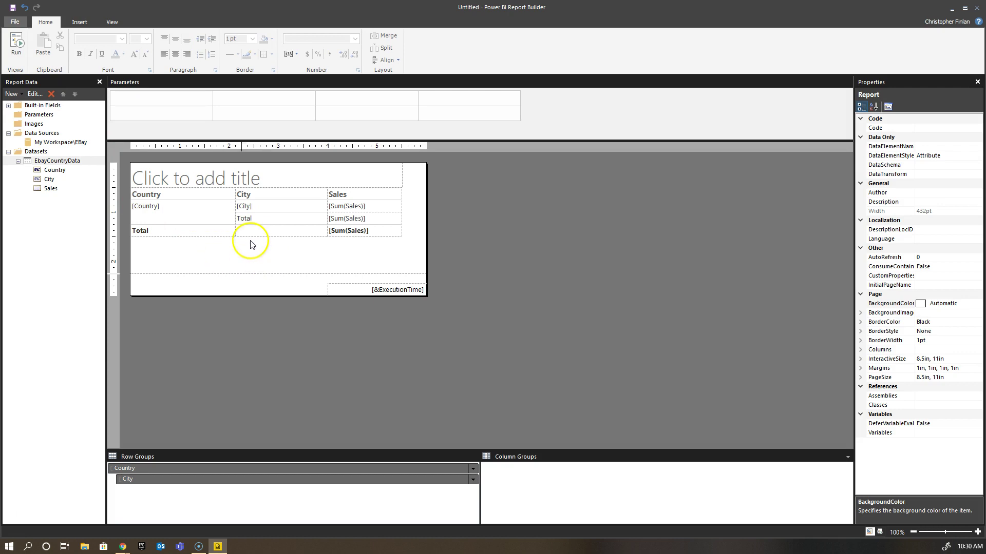